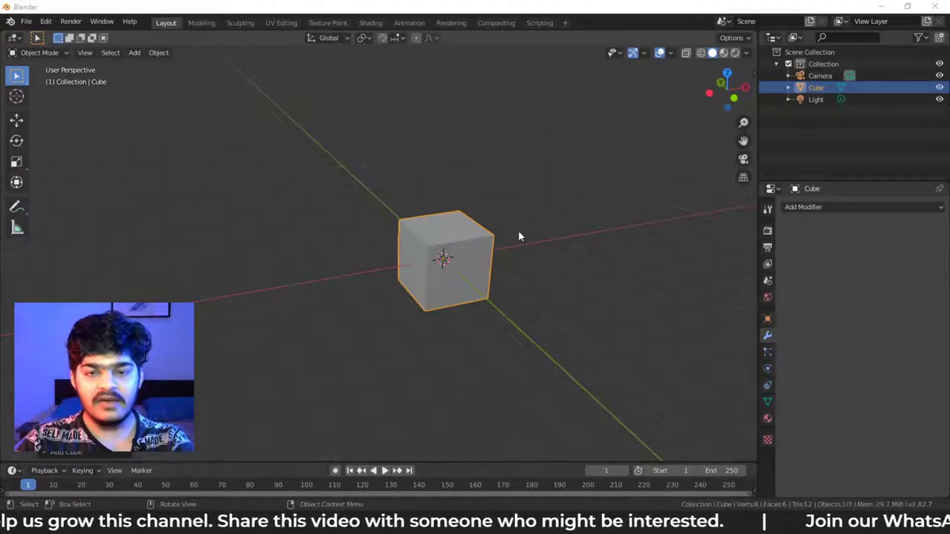
Select the cube and add a Bevel modifier to it
key(a)
key(a)
click(461, 234)
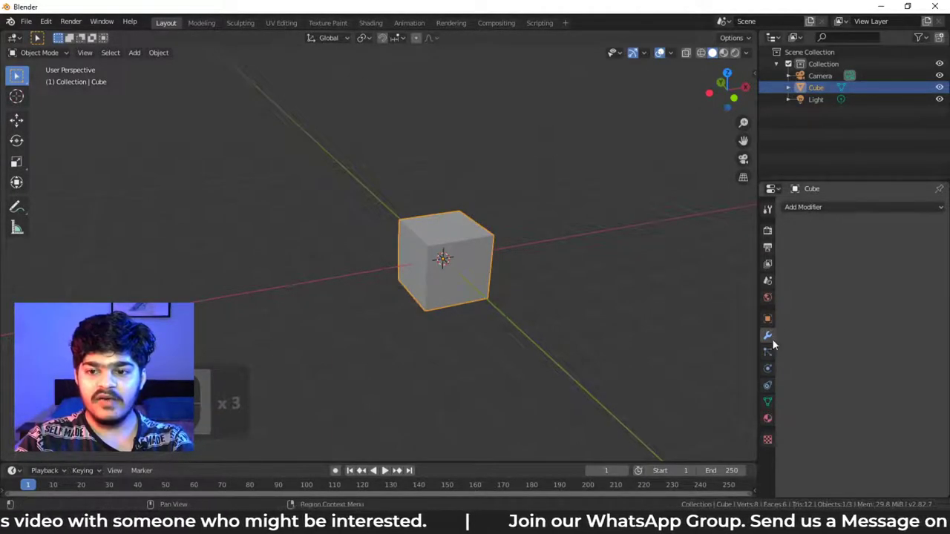
click(817, 207)
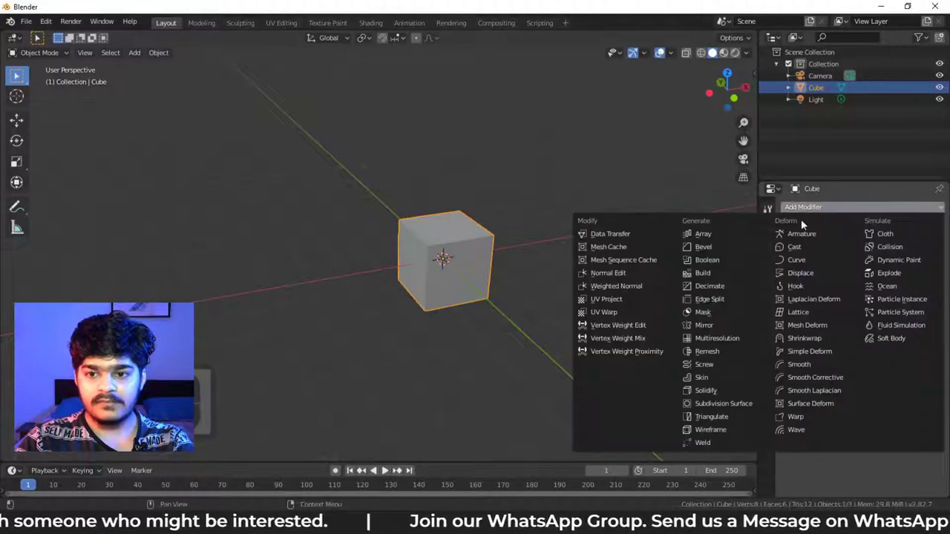
click(724, 253)
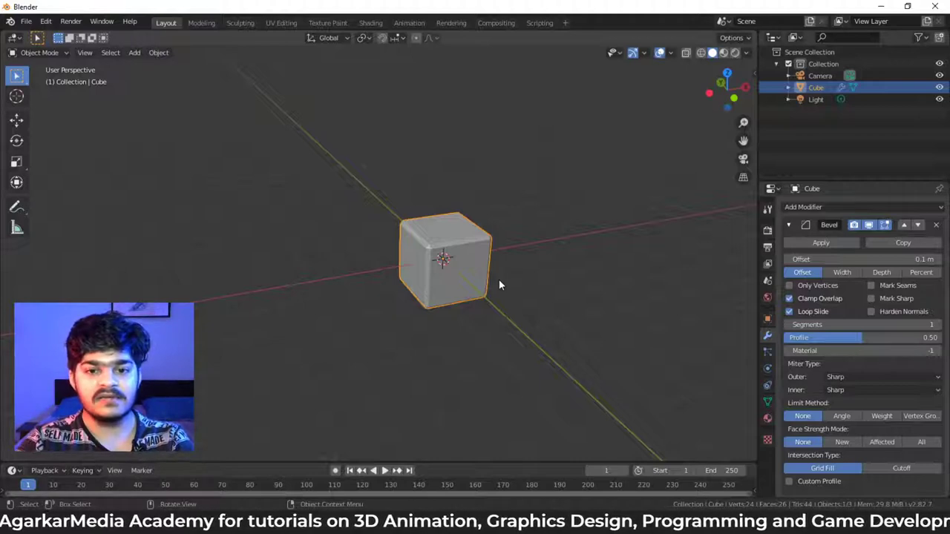
Set the Bevel modifier's offset to 0.23 m
scroll(494, 280, up, 4)
scroll(470, 267, down, 3)
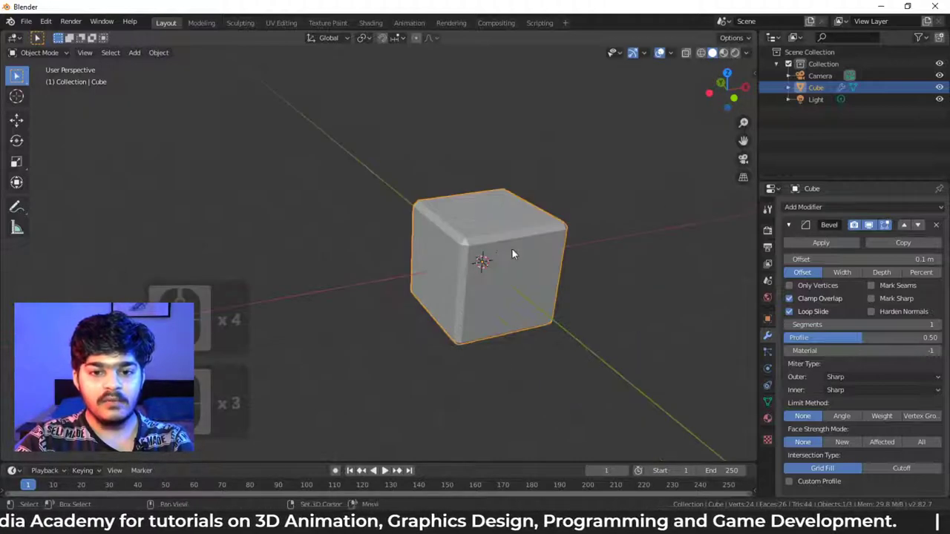
shift+middle_drag(483, 259, 475, 256)
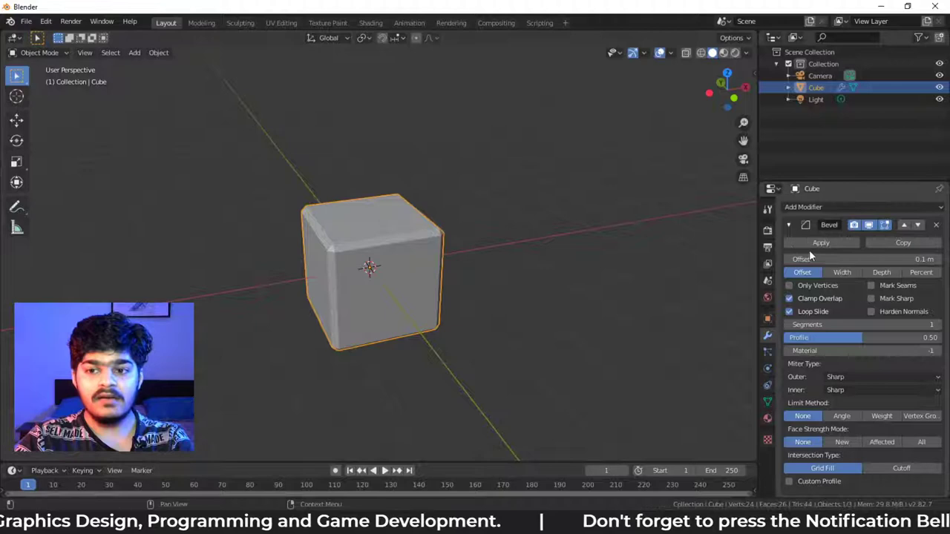
scroll(887, 310, down, 3)
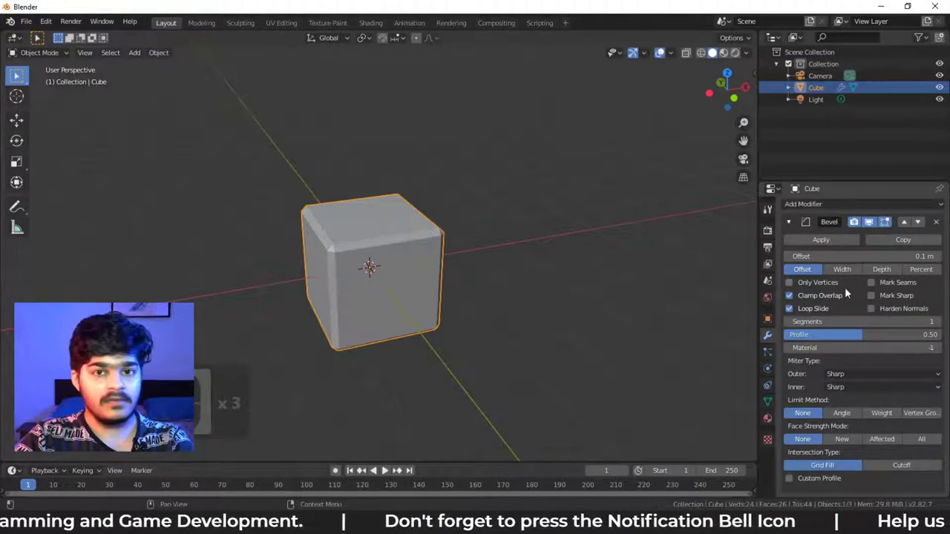
scroll(844, 287, up, 3)
mouse_move(825, 260)
mouse_down()
mouse_move(890, 261)
mouse_move(822, 261)
mouse_move(850, 260)
mouse_move(839, 261)
mouse_up()
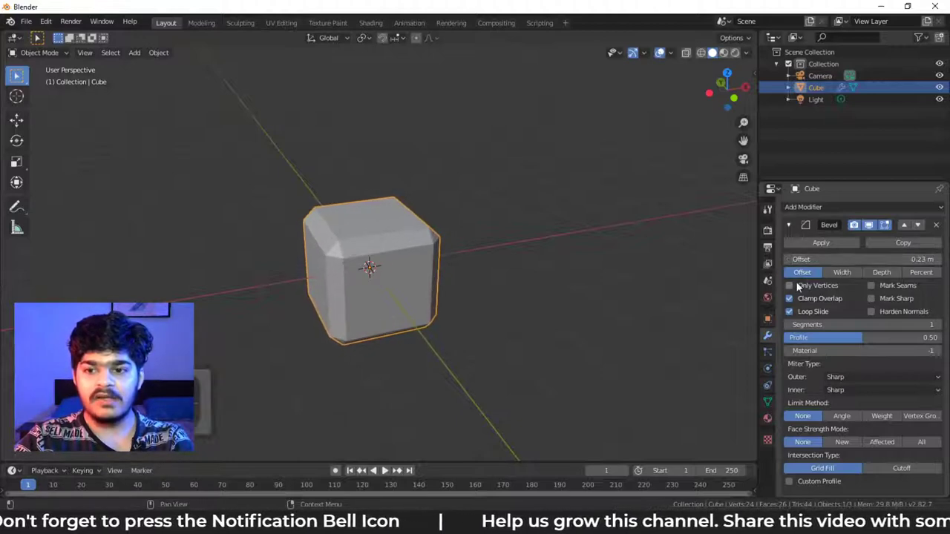
Try the Depth, Percent and Width methods for the bevel size and return it to Offset
click(841, 273)
click(883, 272)
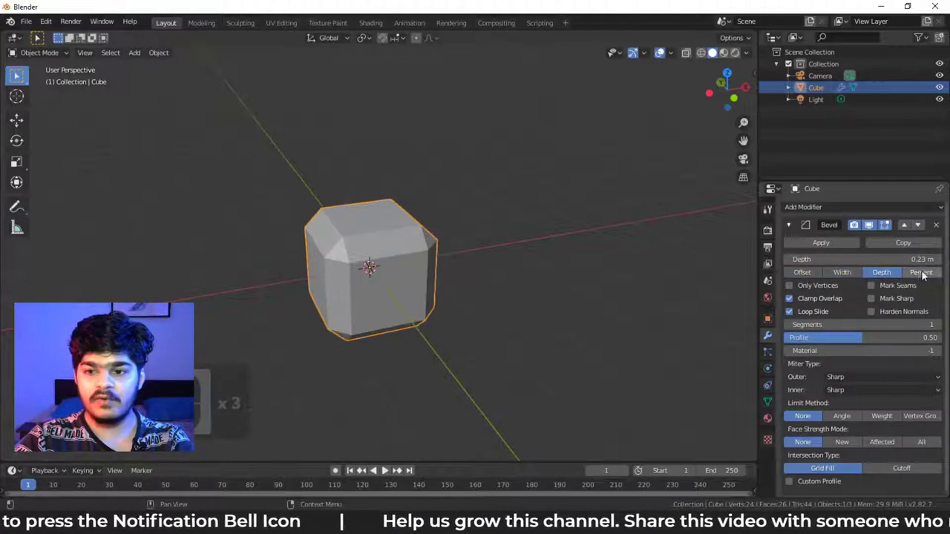
click(920, 272)
click(882, 272)
click(839, 273)
click(815, 273)
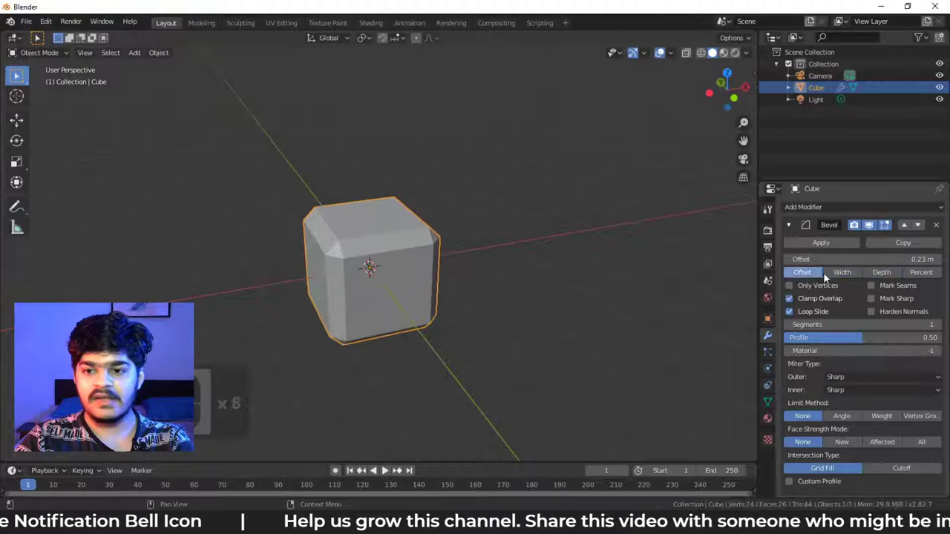
Switch the bevel's Mark Sharp and Mark Seams options on and back off
click(871, 299)
click(871, 299)
click(871, 286)
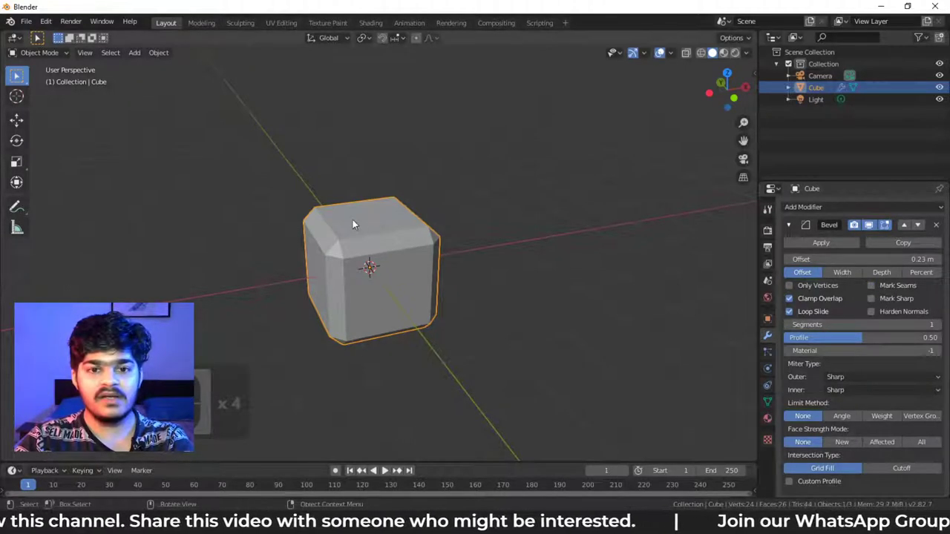
Try 16 and 5 segments on the cube's bevel and settle on 4 segments
shift+middle_drag(377, 287, 377, 295)
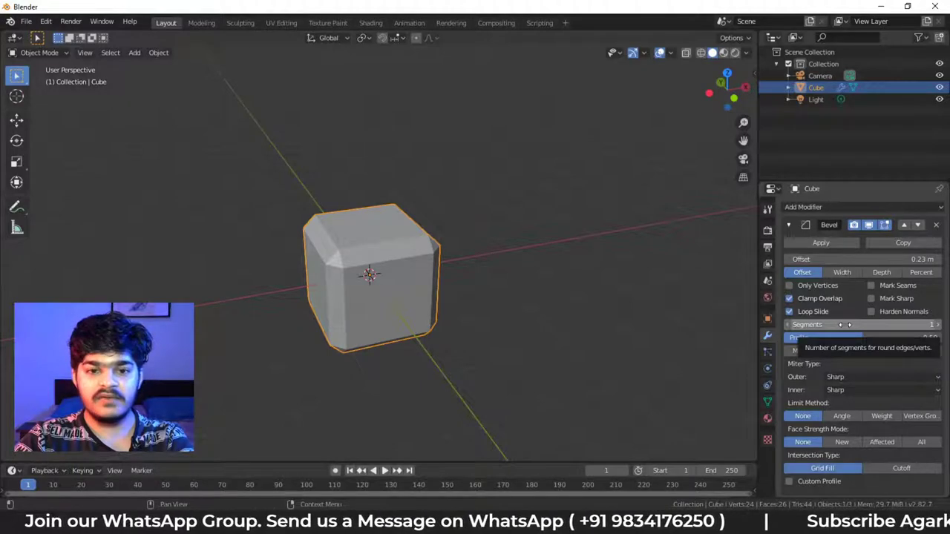
drag(860, 324, 906, 324)
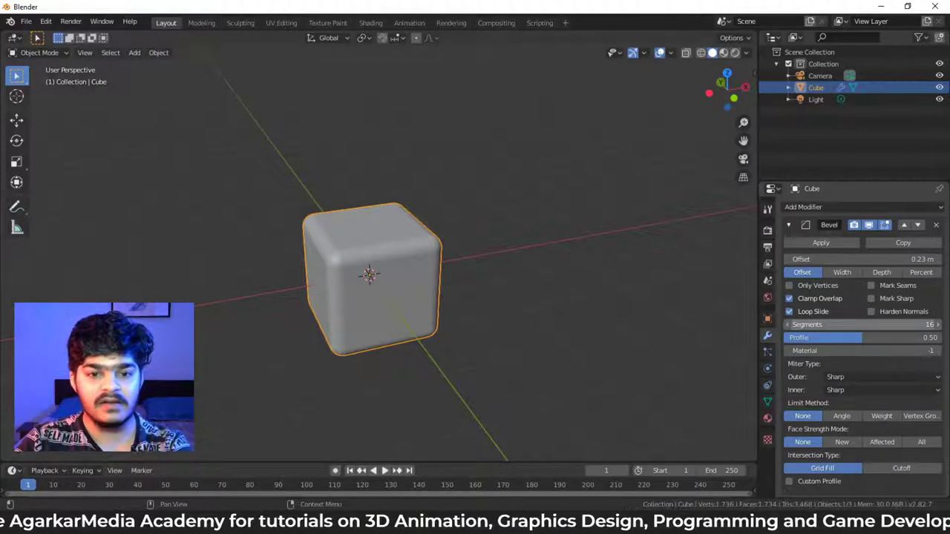
drag(861, 324, 829, 324)
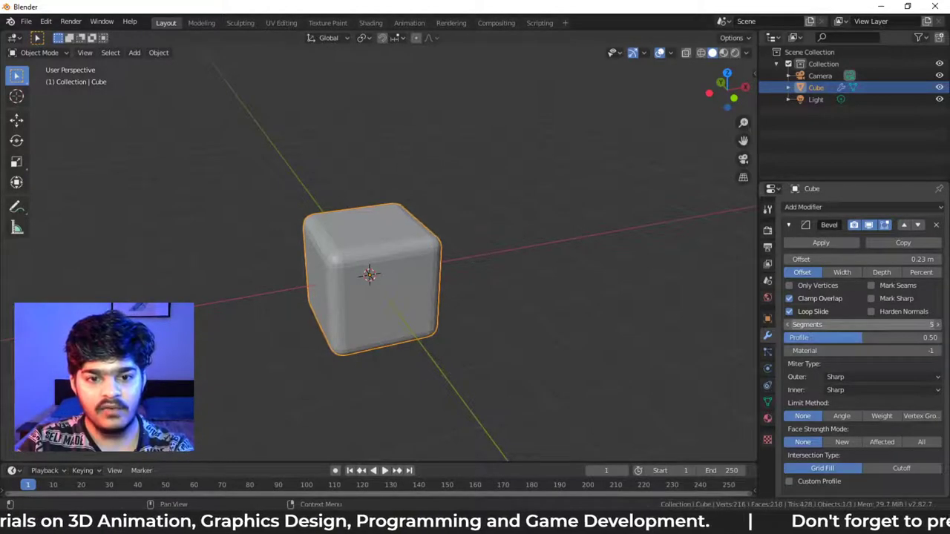
mouse_move(846, 324)
mouse_down()
mouse_move(816, 325)
mouse_move(836, 338)
mouse_move(895, 338)
mouse_move(749, 339)
mouse_move(911, 338)
mouse_move(863, 338)
mouse_up()
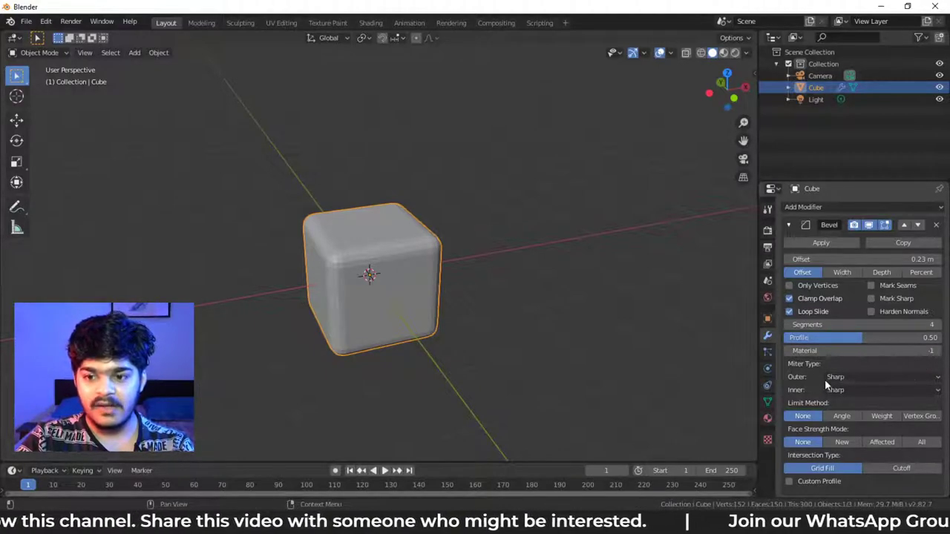
Try the Patch type for the bevel's outer miter and return it to Sharp
scroll(808, 374, down, 1)
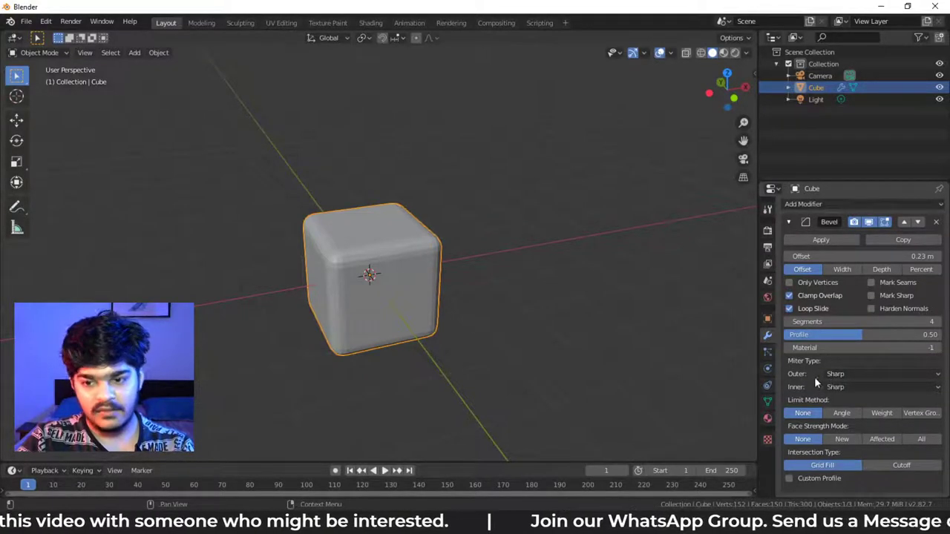
click(861, 373)
click(849, 399)
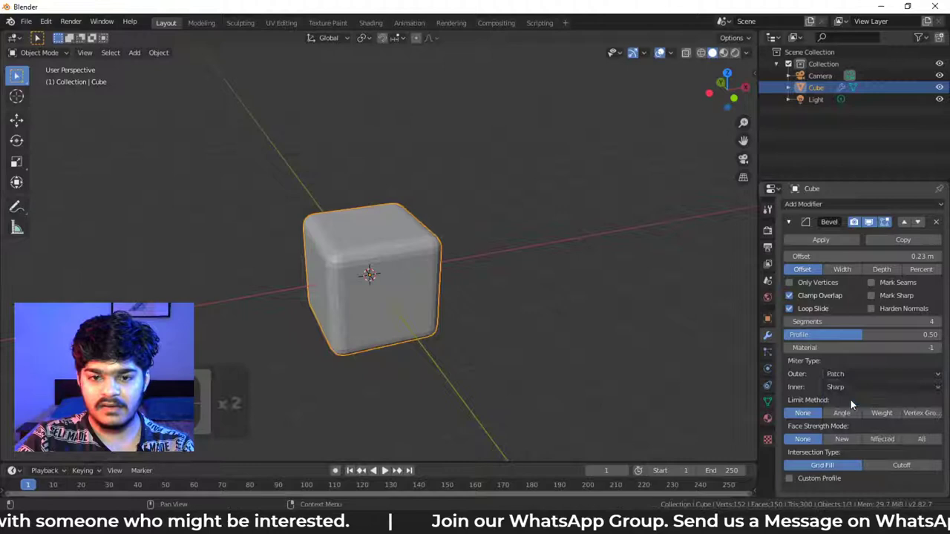
click(854, 374)
click(856, 392)
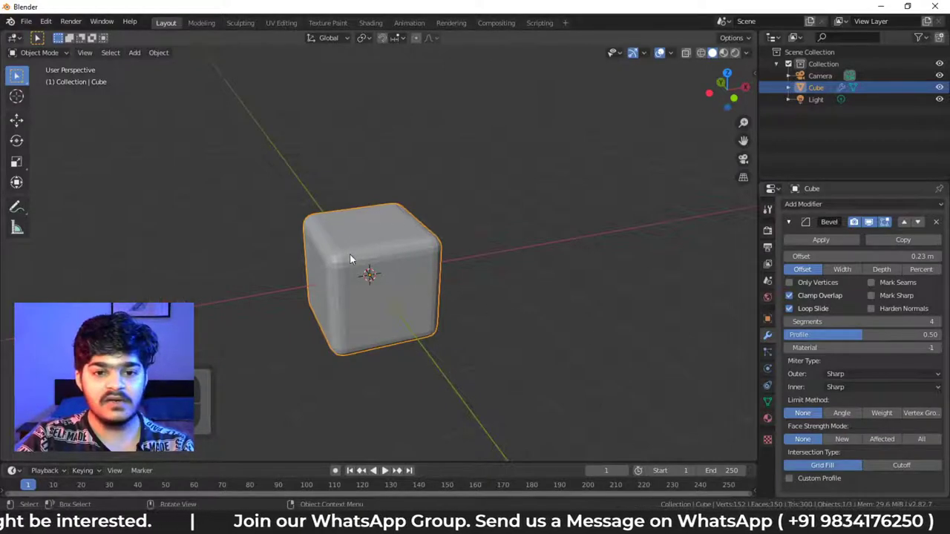
Enable the bevel's Custom Profile option and raise the segments to 25
mouse_move(349, 254)
middle_down()
mouse_move(433, 259)
mouse_move(356, 254)
middle_up()
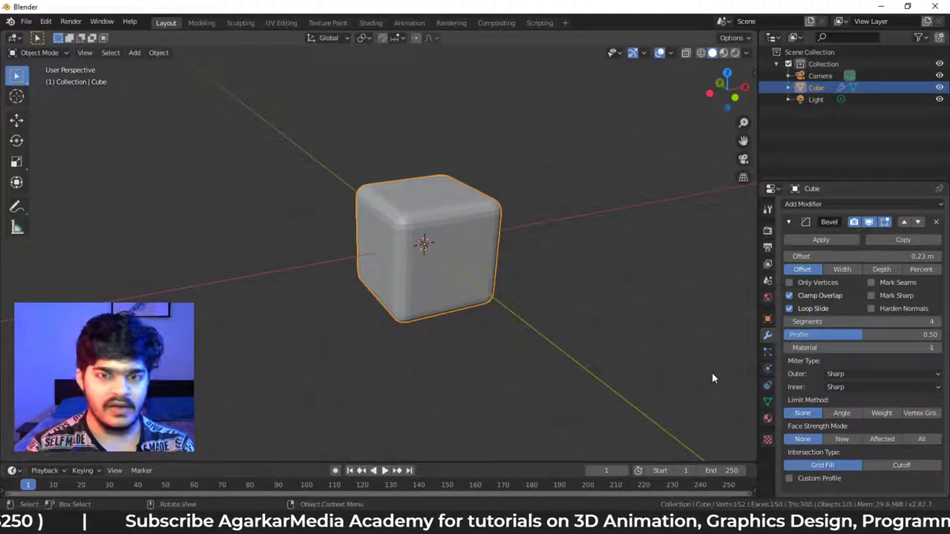
click(790, 480)
scroll(868, 484, down, 3)
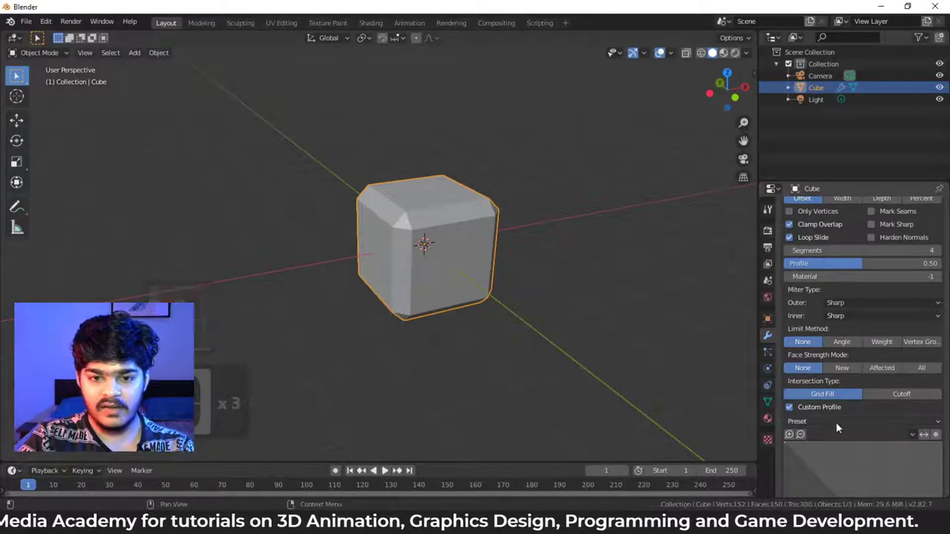
scroll(833, 277, up, 3)
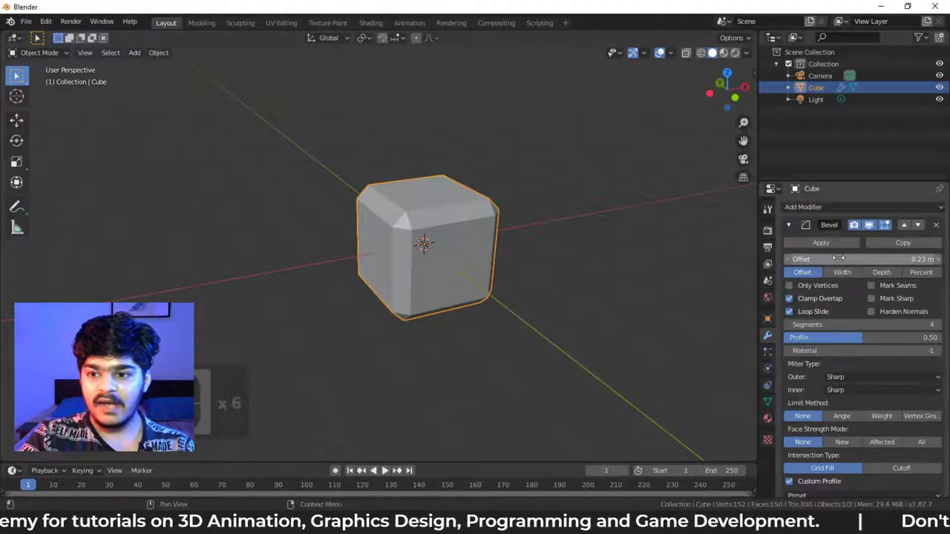
drag(831, 323, 835, 324)
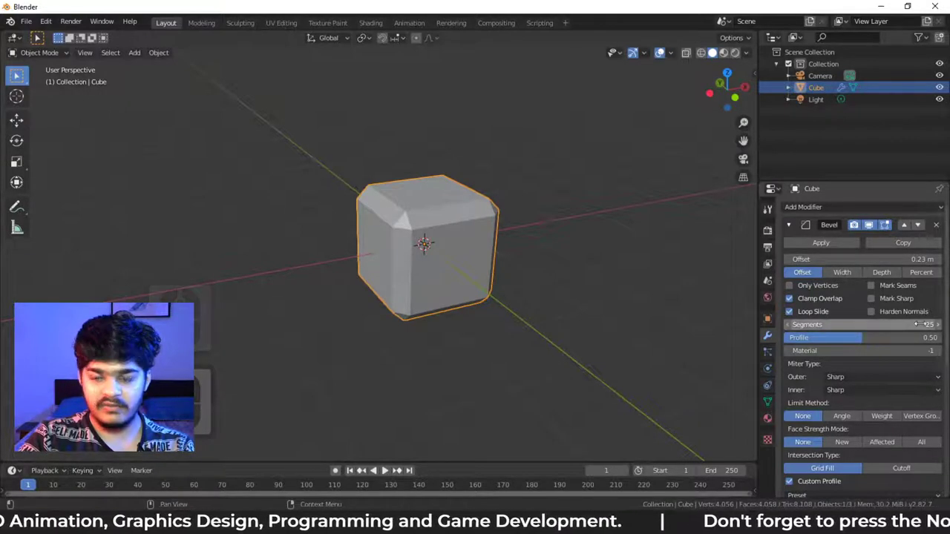
Shape the custom bevel profile into a wavy curve by adding and moving three control points
scroll(821, 408, down, 8)
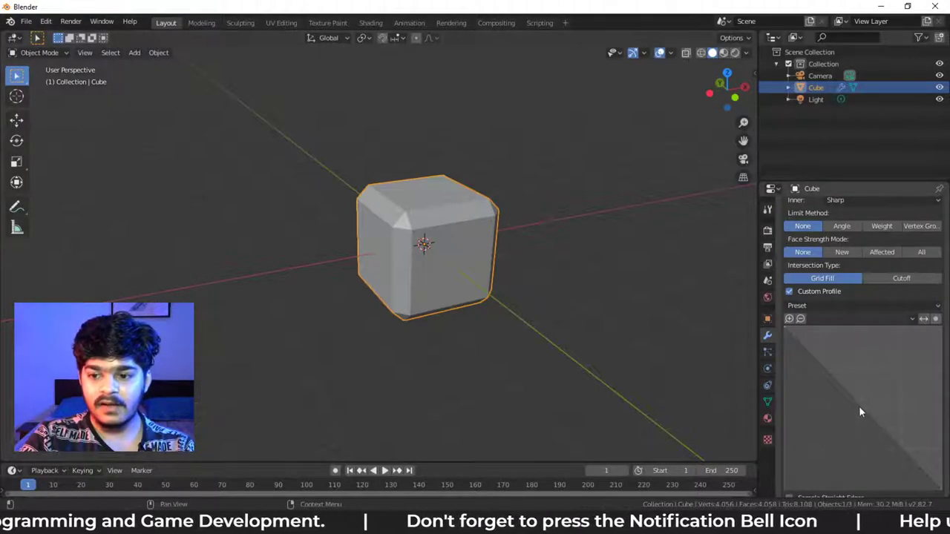
drag(859, 408, 900, 355)
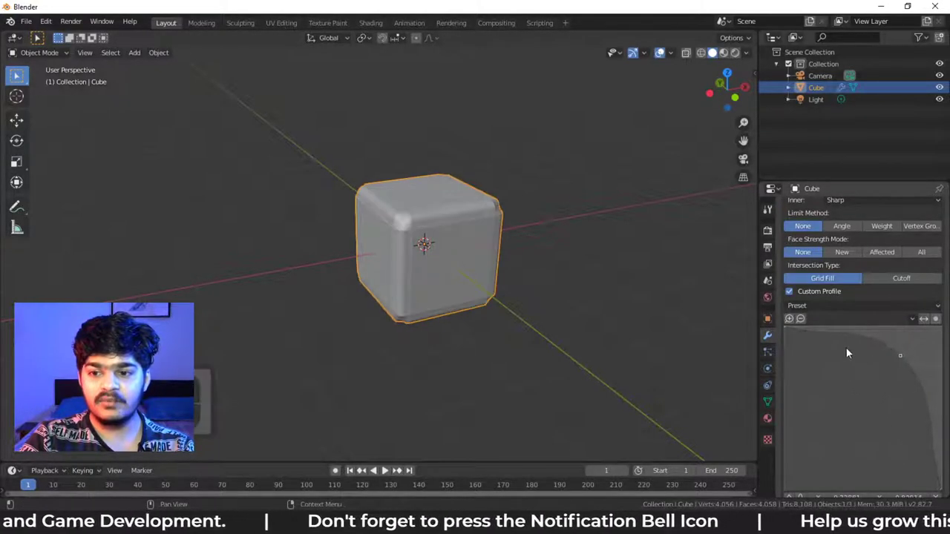
drag(848, 338, 835, 363)
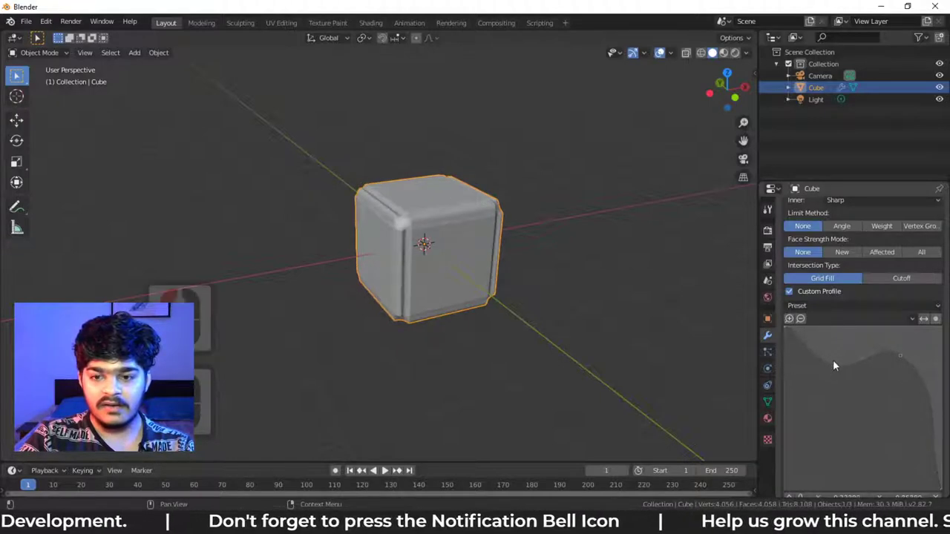
drag(933, 392, 895, 446)
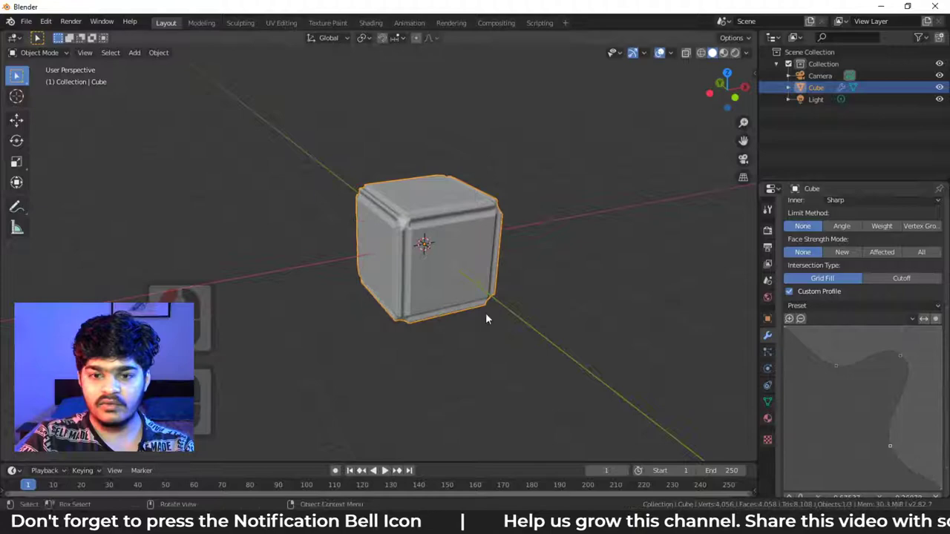
Inspect the bevelled cube corner, add a low point near the profile curve's start and lower its neighbouring point
scroll(420, 282, up, 8)
scroll(469, 236, down, 5)
shift+middle_drag(469, 236, 478, 235)
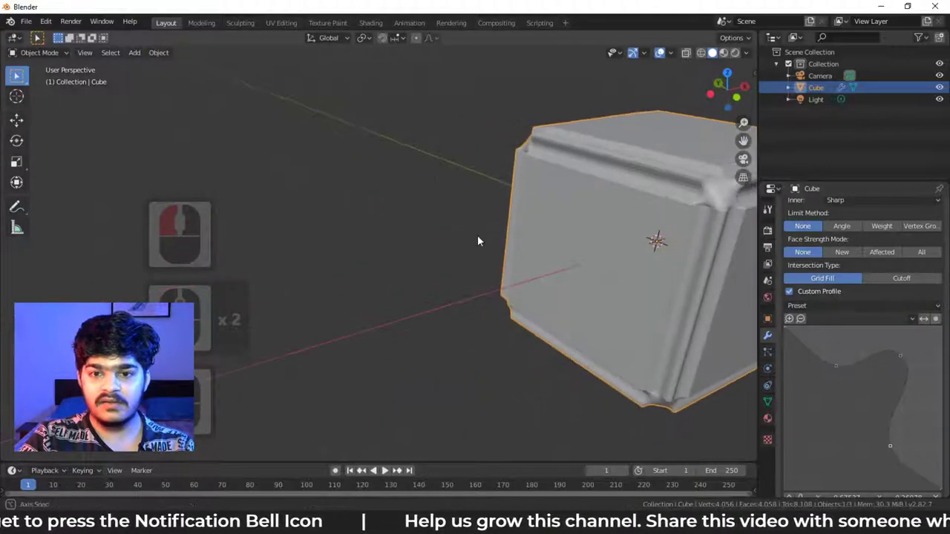
shift+middle_drag(592, 240, 401, 252)
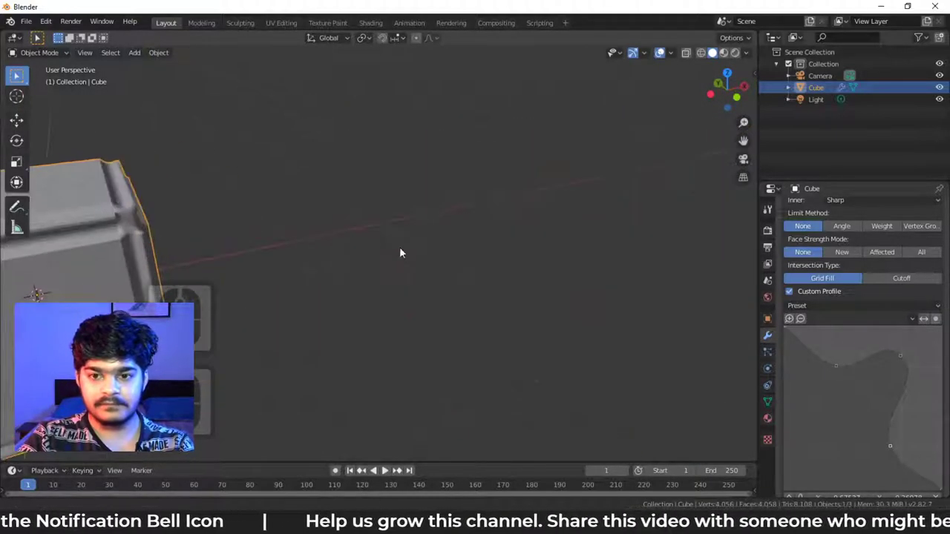
mouse_move(314, 240)
middle_down()
mouse_move(333, 235)
mouse_move(331, 243)
middle_up()
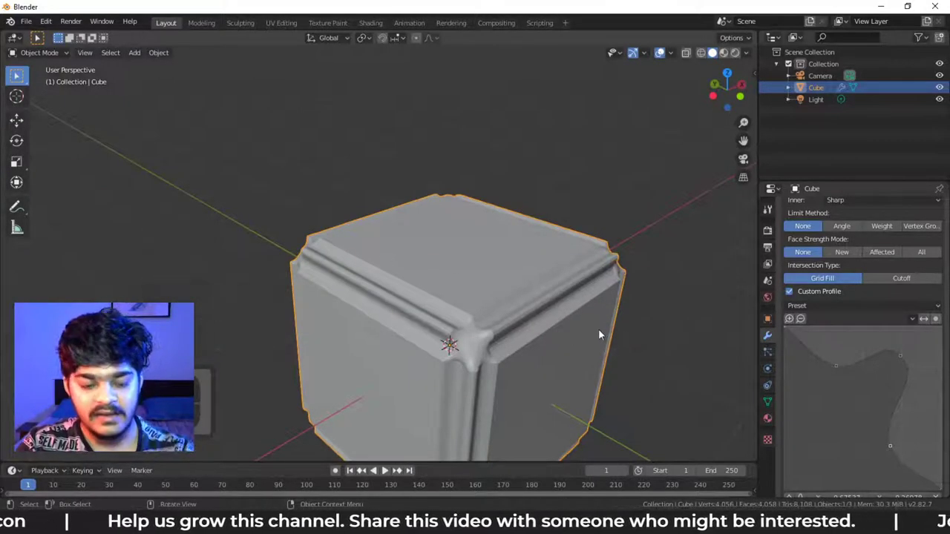
middle_drag(598, 331, 595, 316)
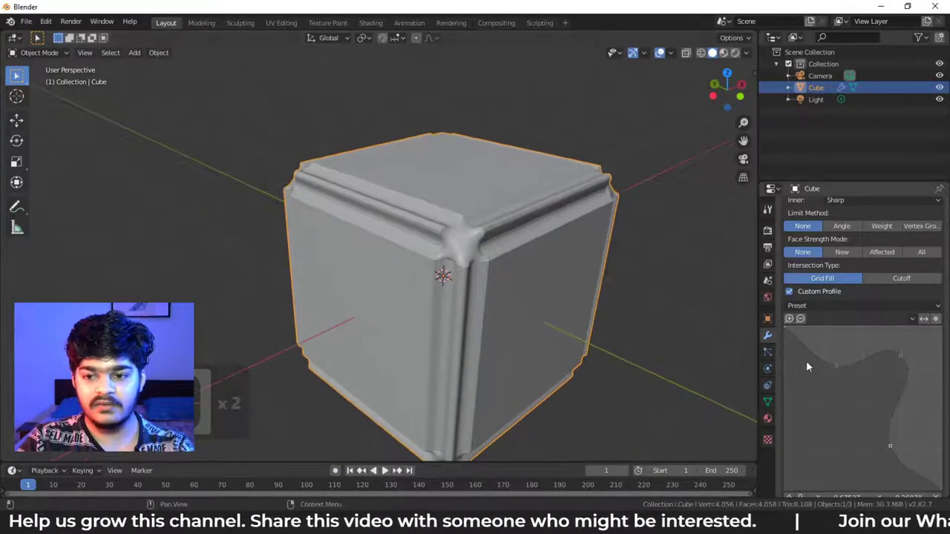
drag(822, 353, 807, 401)
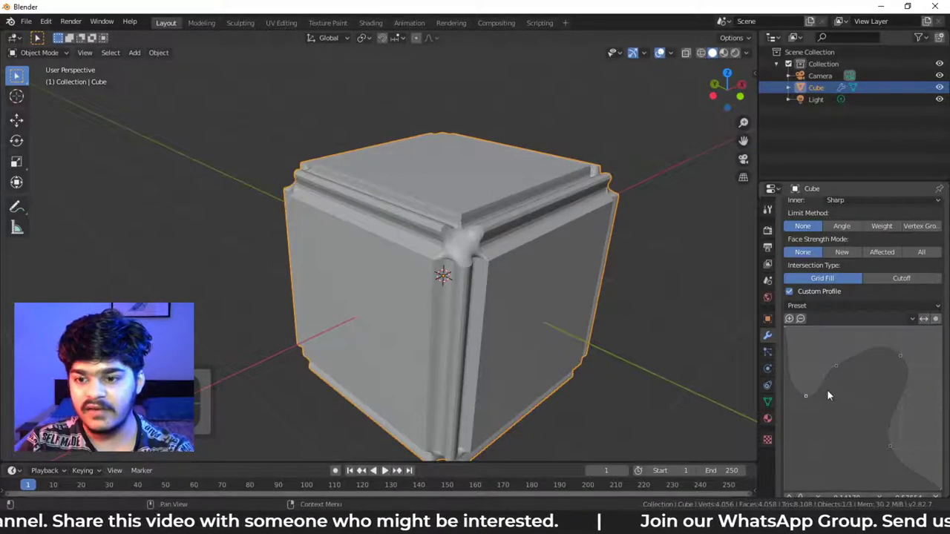
drag(835, 365, 845, 390)
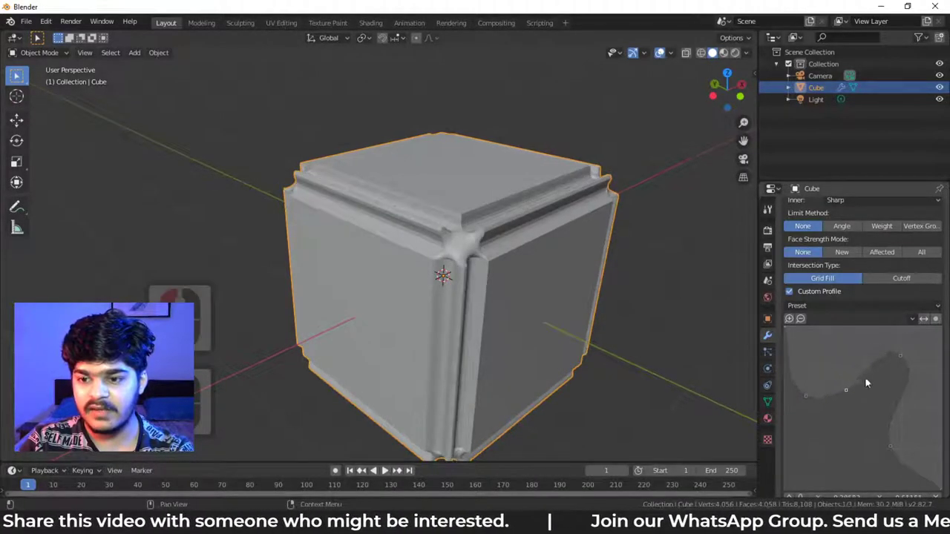
Apply the Support Loops preset to the custom bevel profile and replace it with Cornice Moulding
click(911, 305)
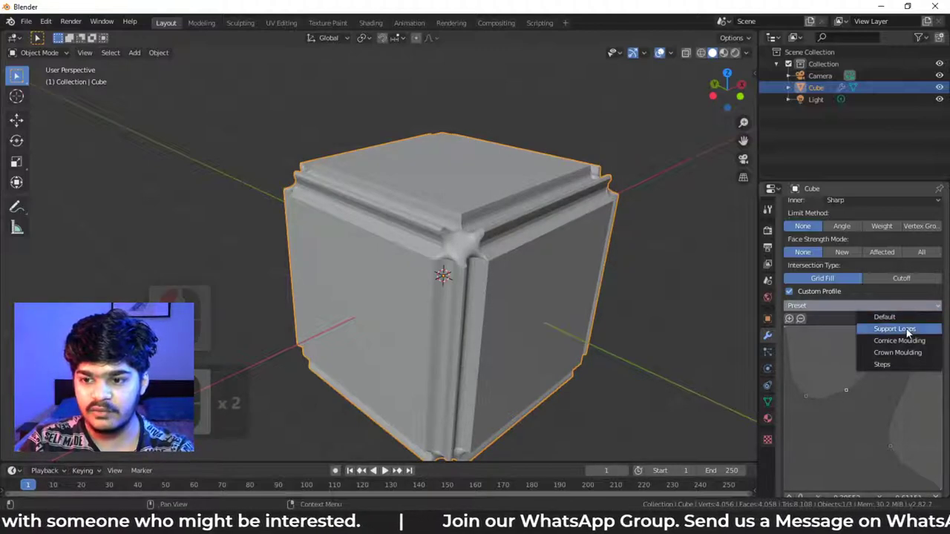
click(909, 319)
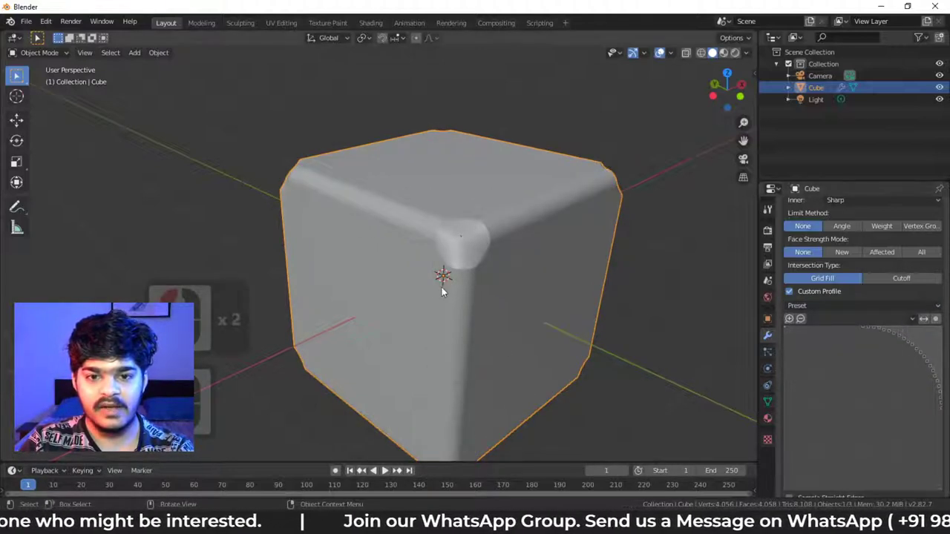
click(924, 307)
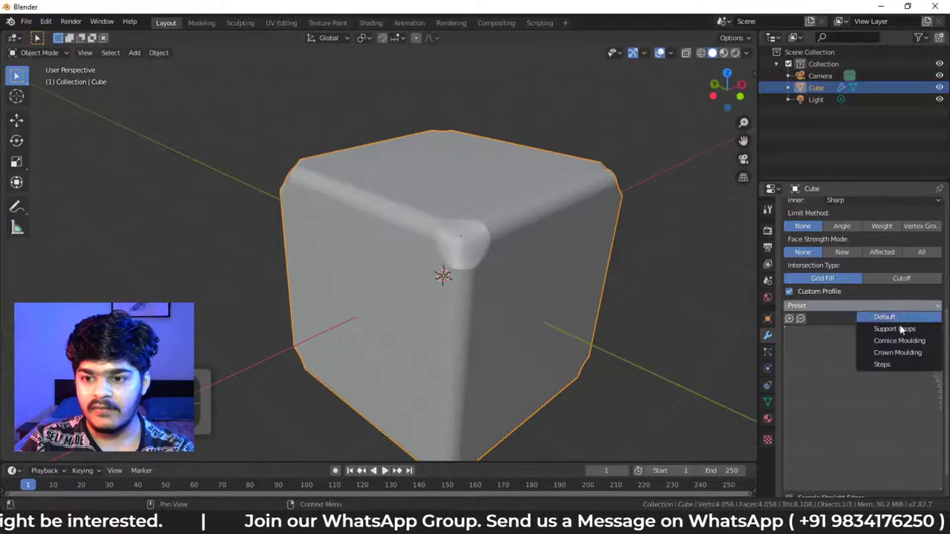
click(898, 340)
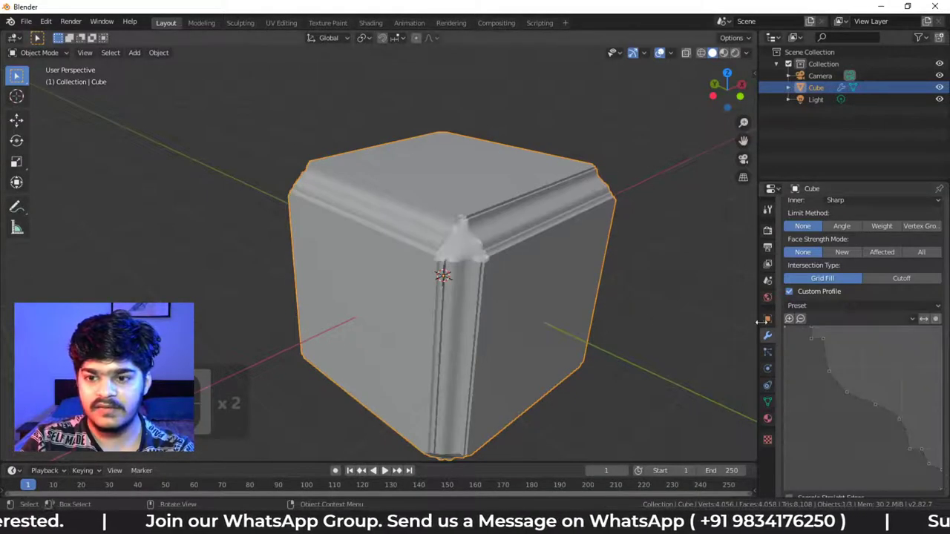
Apply the Crown Moulding preset to the custom bevel profile and replace it with the Steps preset
click(845, 305)
click(897, 354)
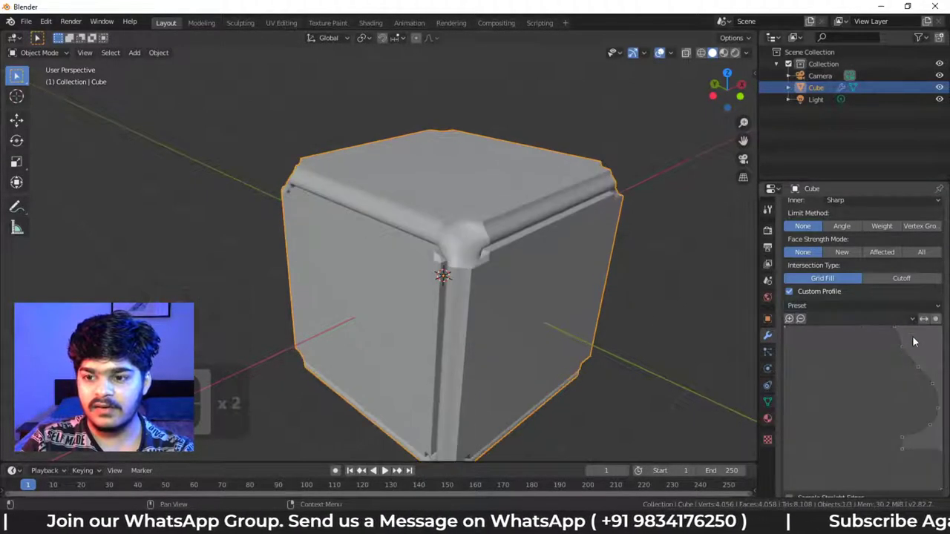
scroll(527, 266, down, 3)
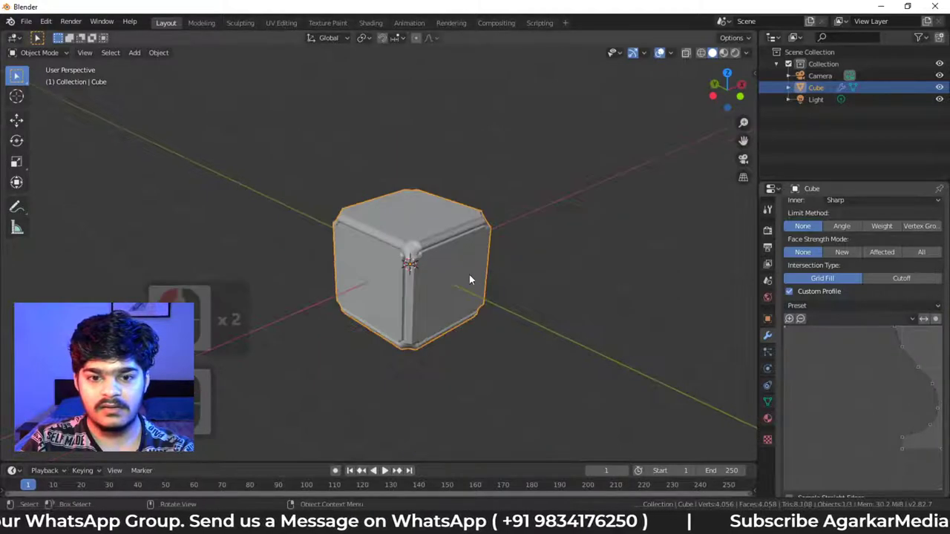
scroll(449, 279, up, 4)
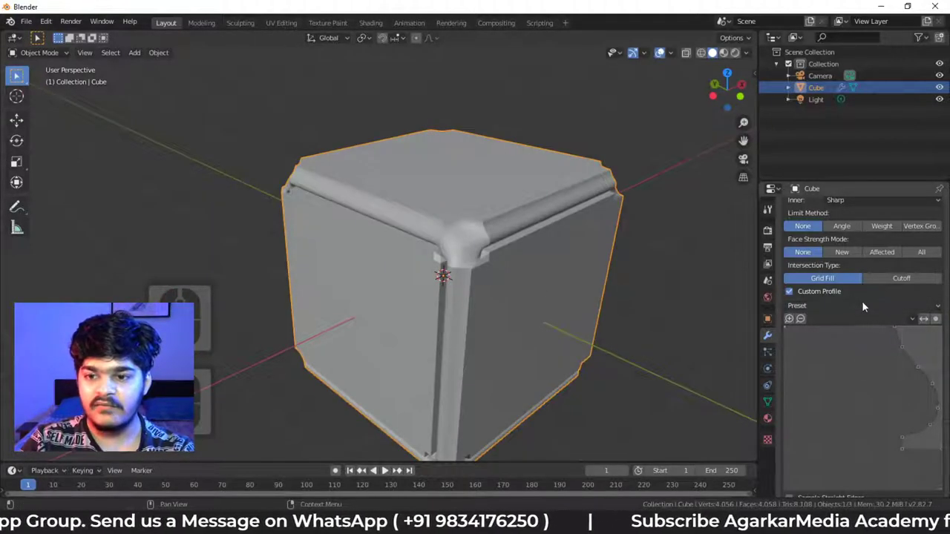
click(862, 303)
click(880, 365)
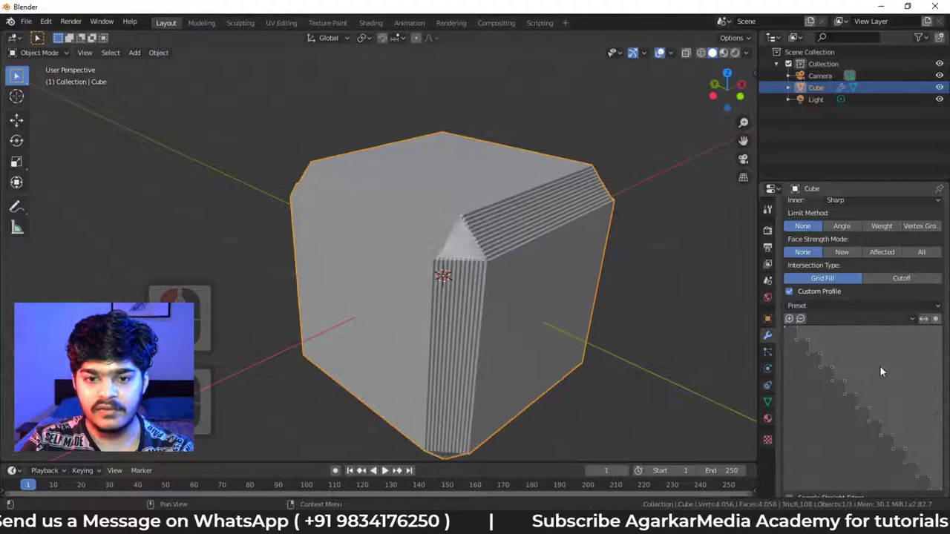
middle_drag(507, 262, 434, 260)
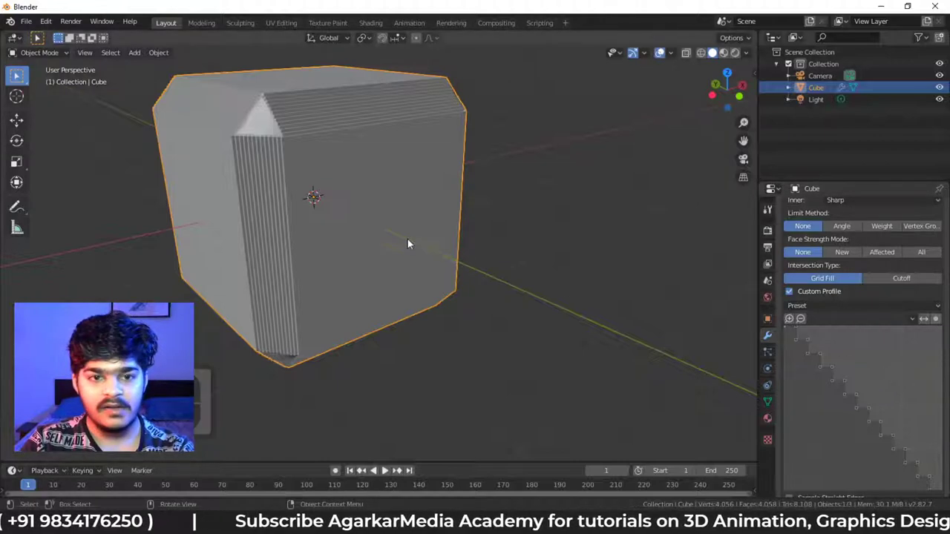
Pull three points in the middle of the stepped bevel profile outward into long spikes
scroll(409, 240, down, 4)
drag(862, 373, 882, 371)
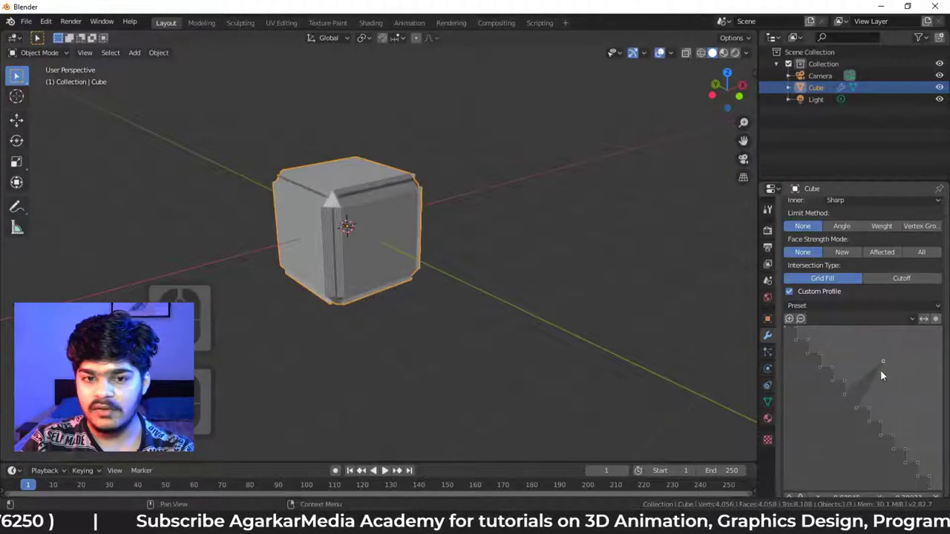
drag(869, 409, 918, 376)
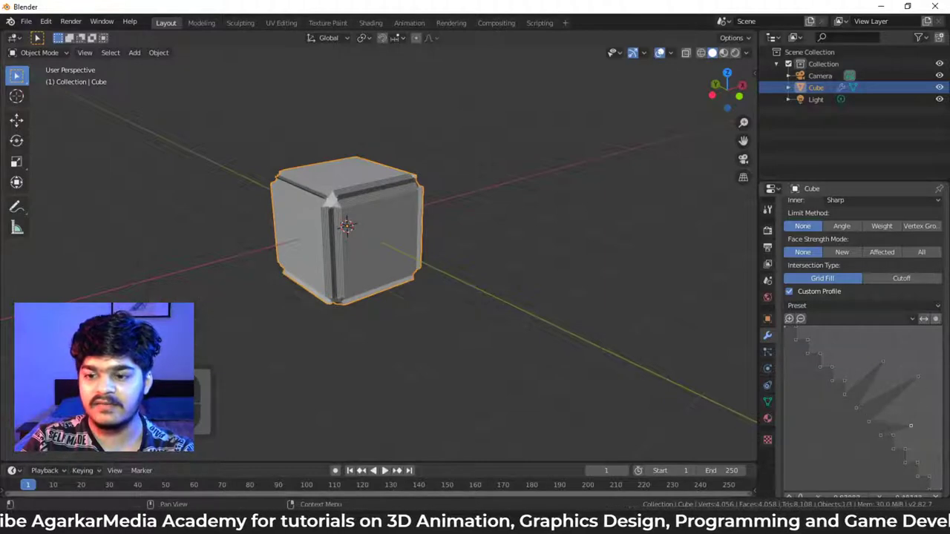
drag(911, 425, 919, 416)
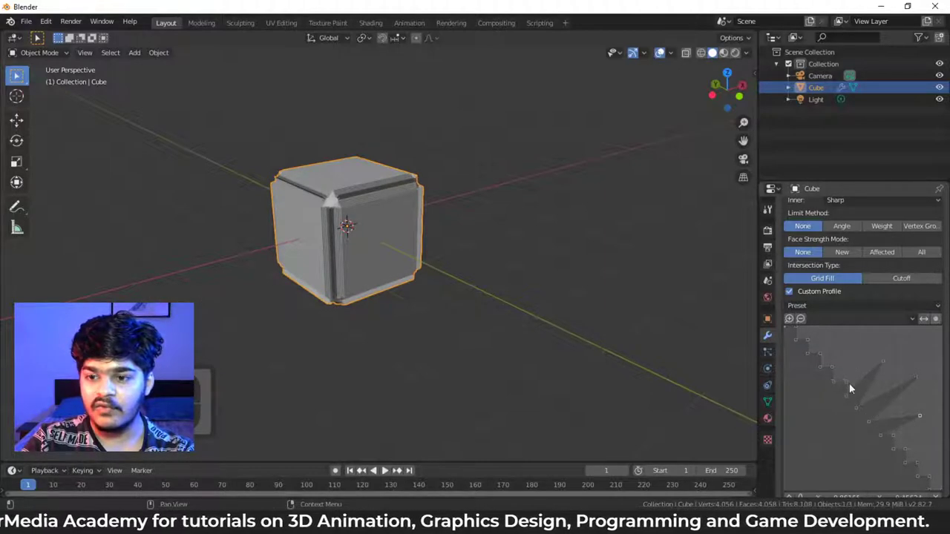
Lower the bevel's segments to 4 and reapply the Steps preset to the custom profile
scroll(854, 372, up, 5)
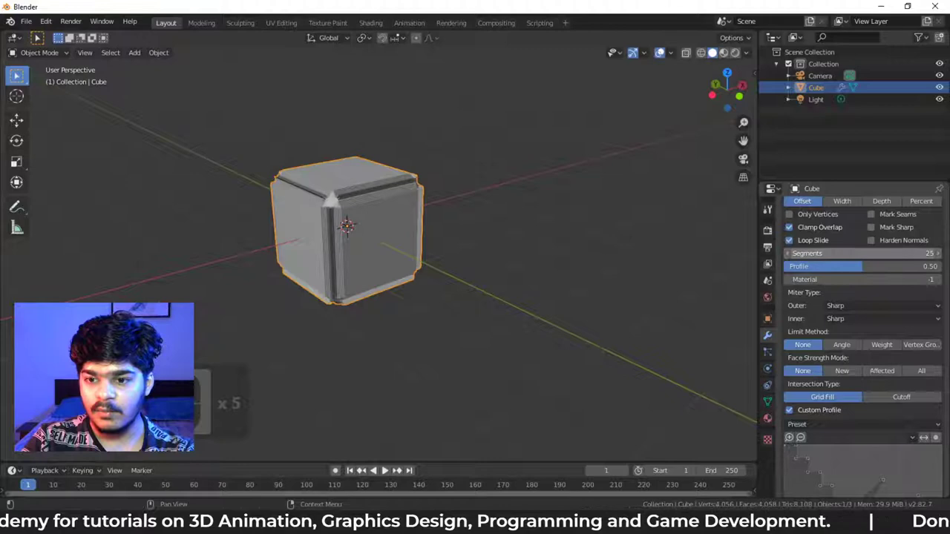
drag(861, 253, 820, 253)
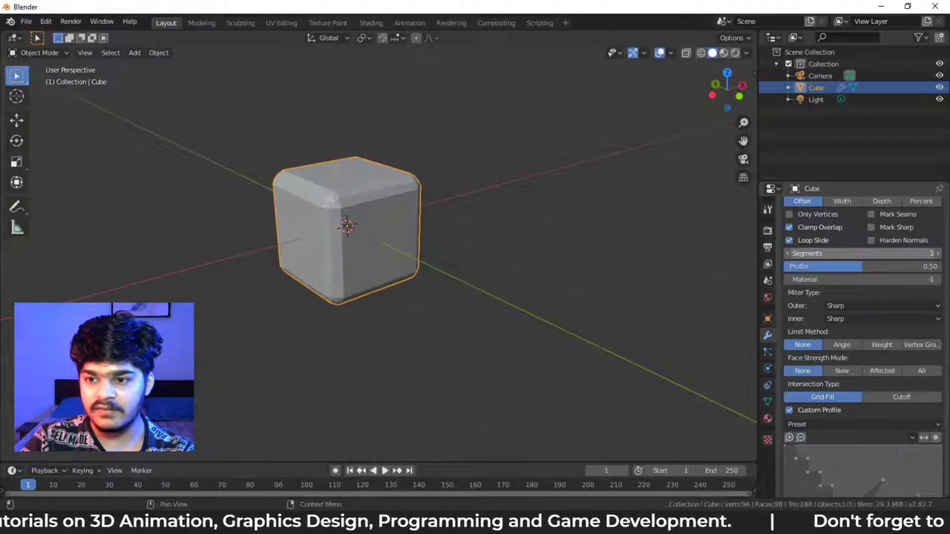
scroll(899, 425, down, 4)
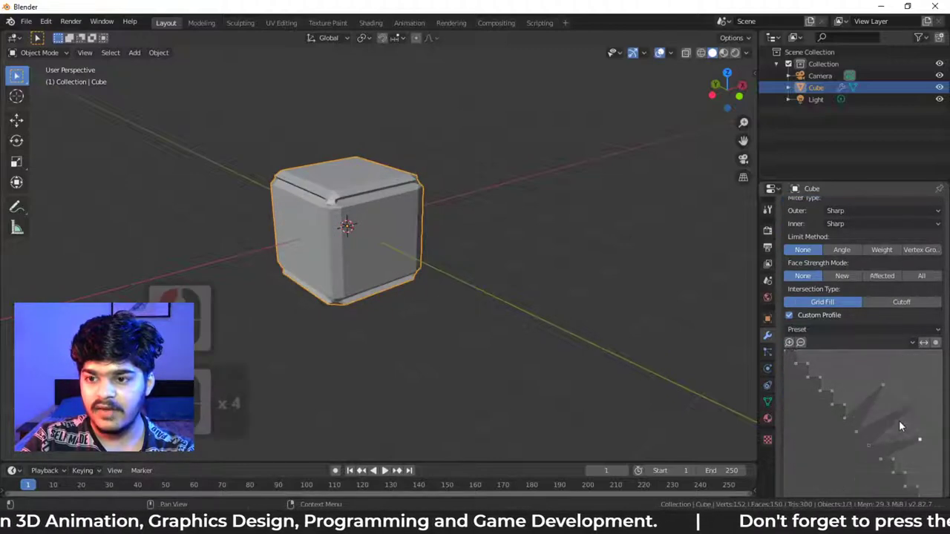
click(860, 331)
click(859, 331)
click(854, 332)
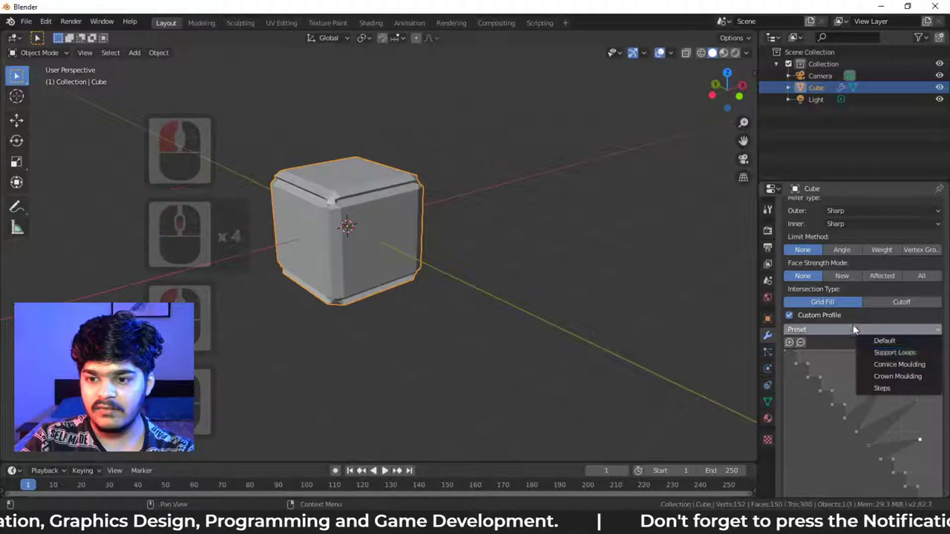
click(876, 388)
Pull the middle corner point of the stepped profile outward into one large spike and check the cube's edges
scroll(874, 407, down, 2)
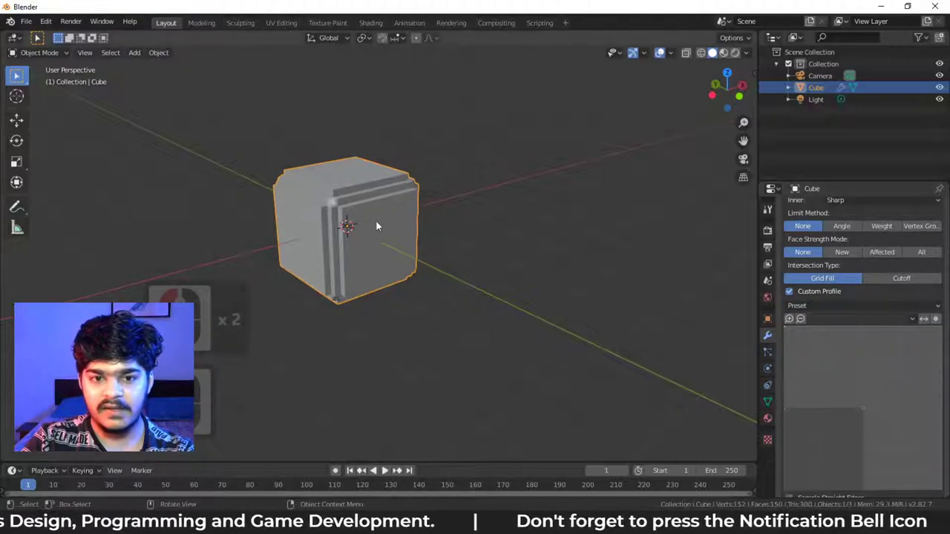
drag(863, 407, 904, 343)
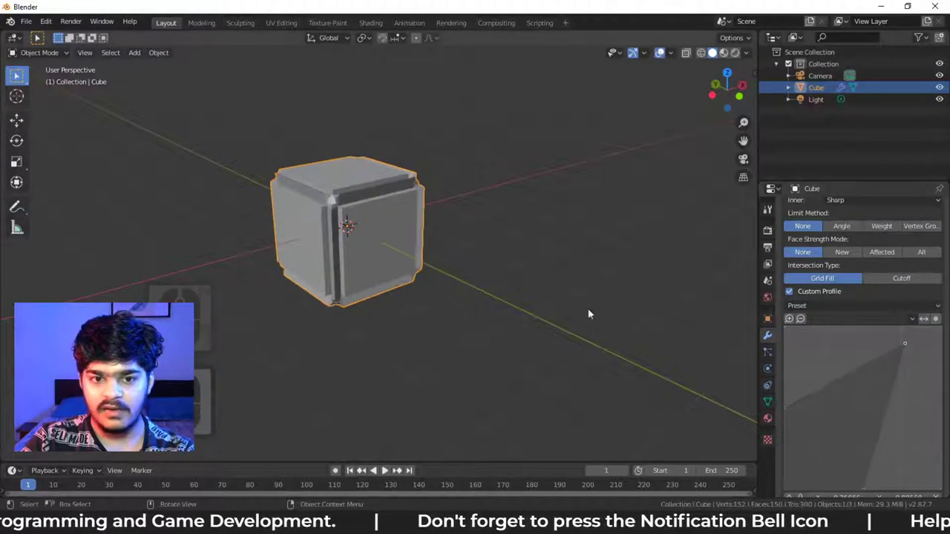
scroll(443, 225, up, 5)
scroll(420, 222, down, 6)
scroll(419, 223, up, 2)
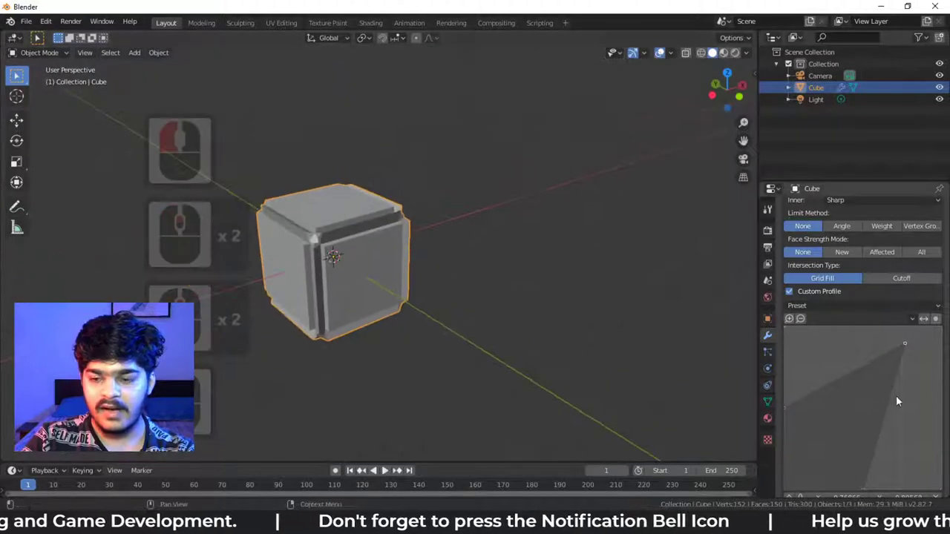
drag(908, 346, 904, 345)
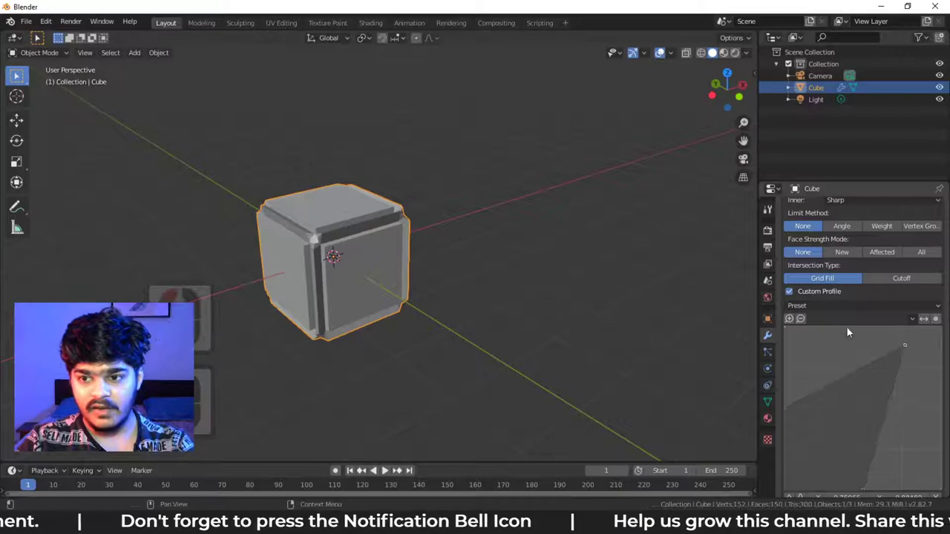
Inspect the bevelled cube and disable the bevel's Custom Profile option
scroll(847, 327, up, 4)
scroll(295, 243, up, 8)
scroll(300, 242, down, 8)
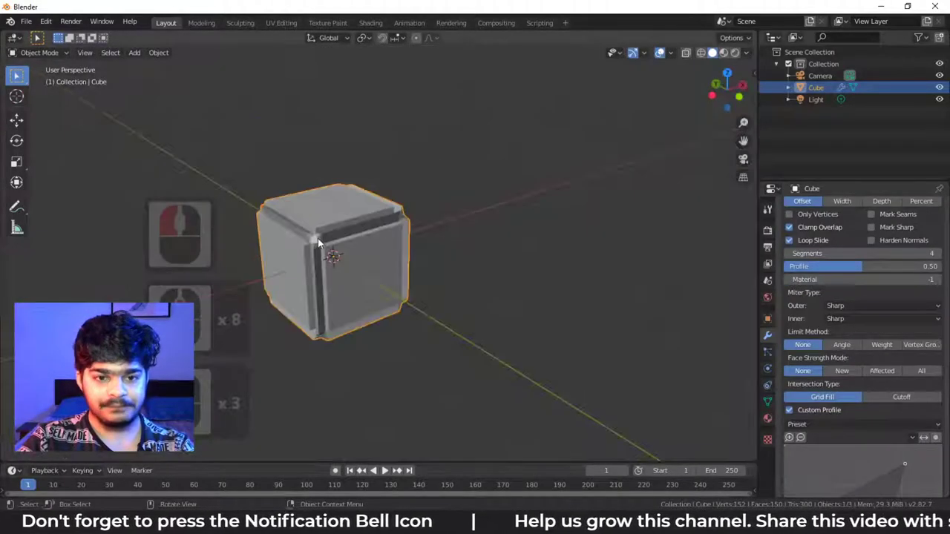
ctrl+scroll(327, 237, down, 4)
scroll(843, 295, up, 3)
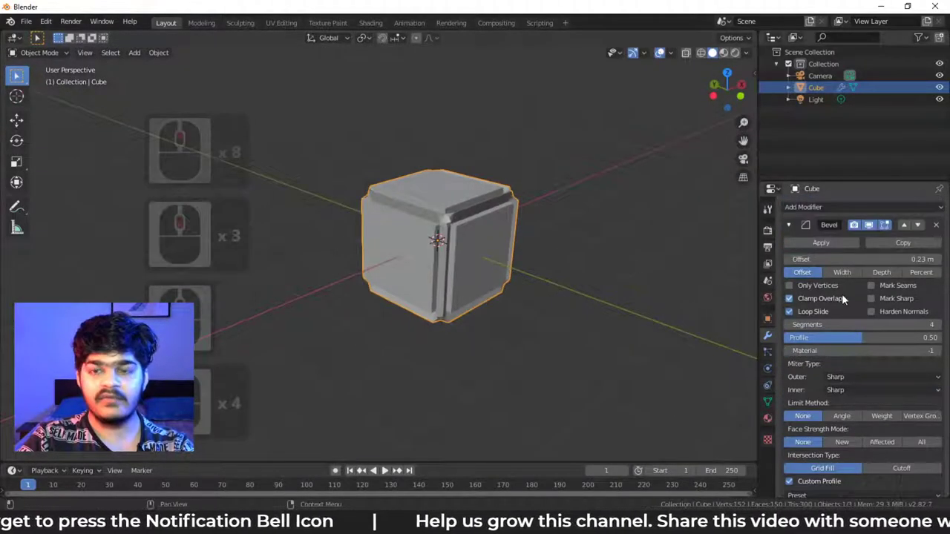
click(789, 482)
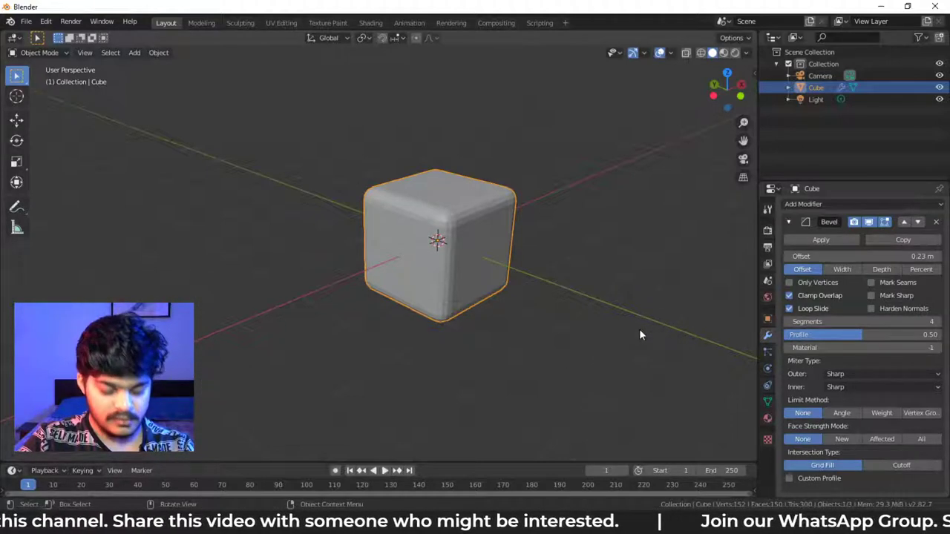
Remove the Bevel modifier from the cube and add a Mirror modifier
scroll(814, 340, up, 8)
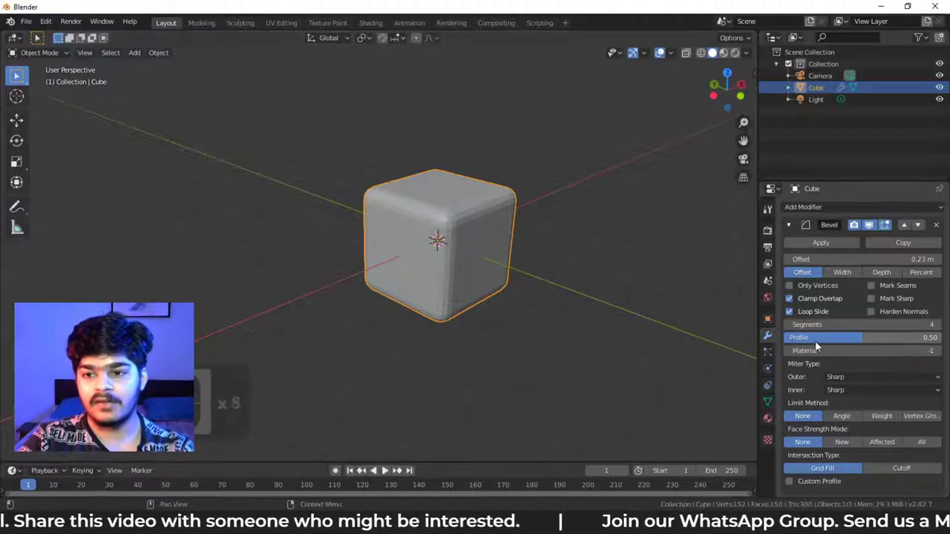
click(936, 227)
click(831, 209)
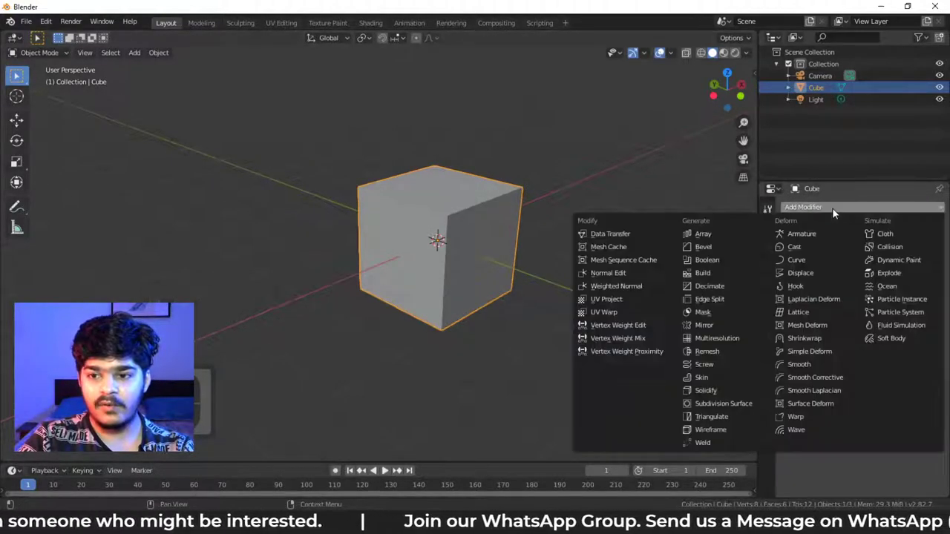
click(705, 326)
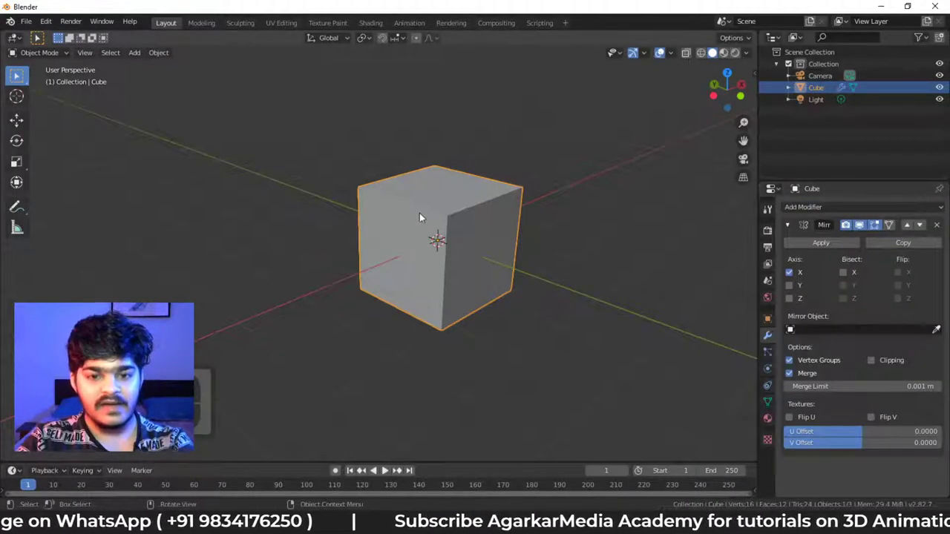
In Edit Mode, move the whole cube mesh away from its origin so it separates from its mirrored copy
key(Tab)
middle_drag(420, 213, 440, 214)
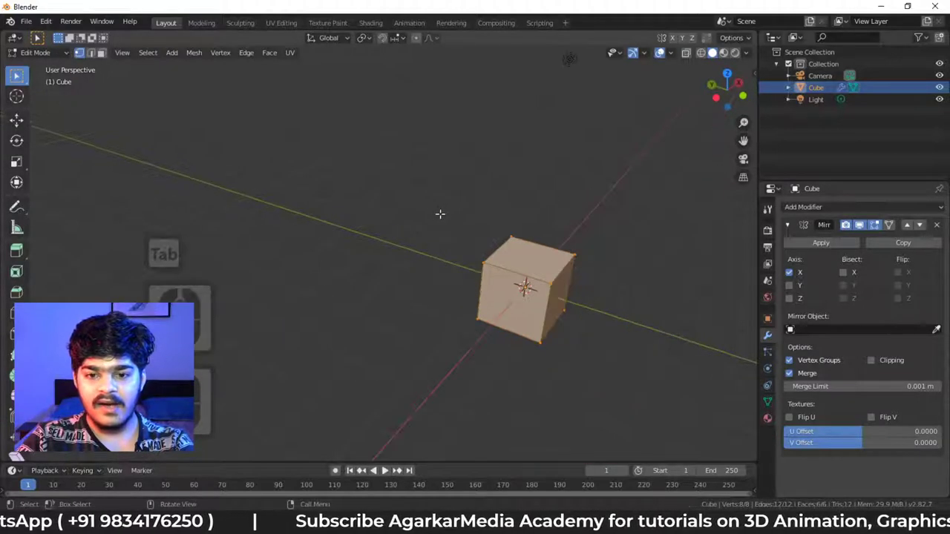
key(g)
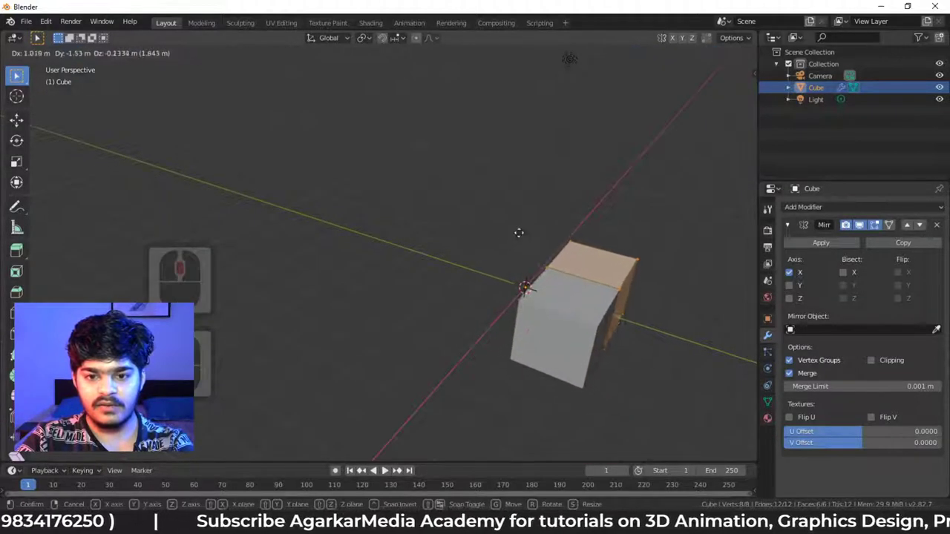
click(559, 178)
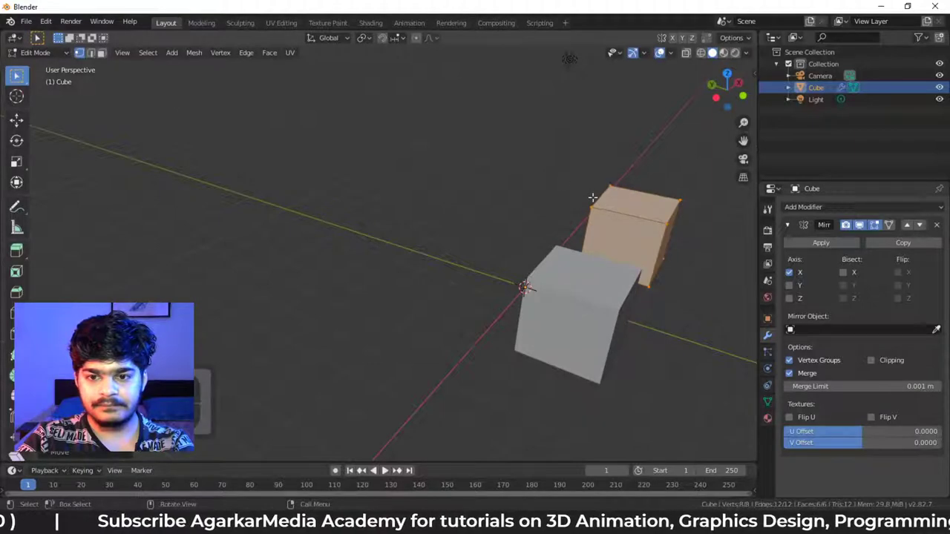
Move the mesh's front upper outer vertex about 1.1 m inward and its front upper inner vertex down near the lower corner
middle_drag(591, 197, 315, 211)
click(383, 194)
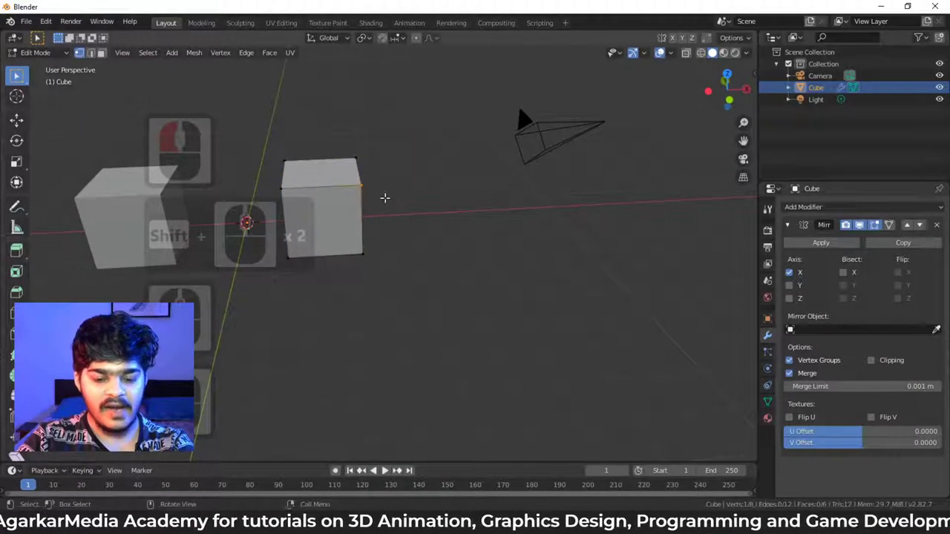
key(g)
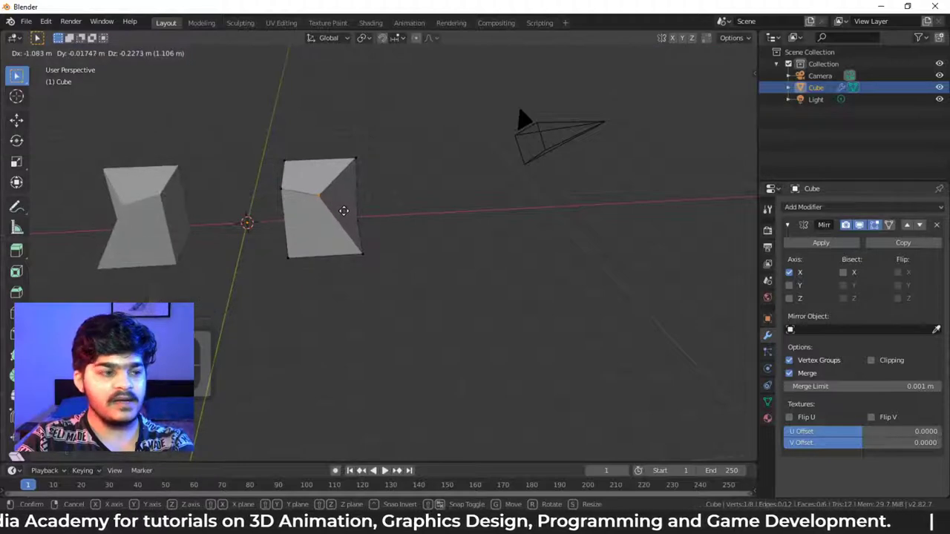
click(343, 208)
drag(300, 225, 366, 225)
shift+middle_drag(336, 240, 539, 179)
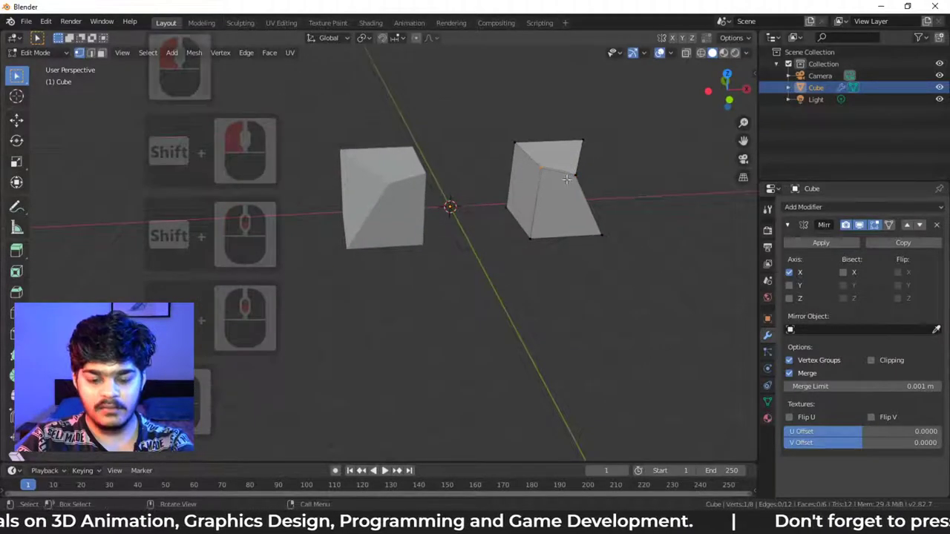
key(g)
click(558, 230)
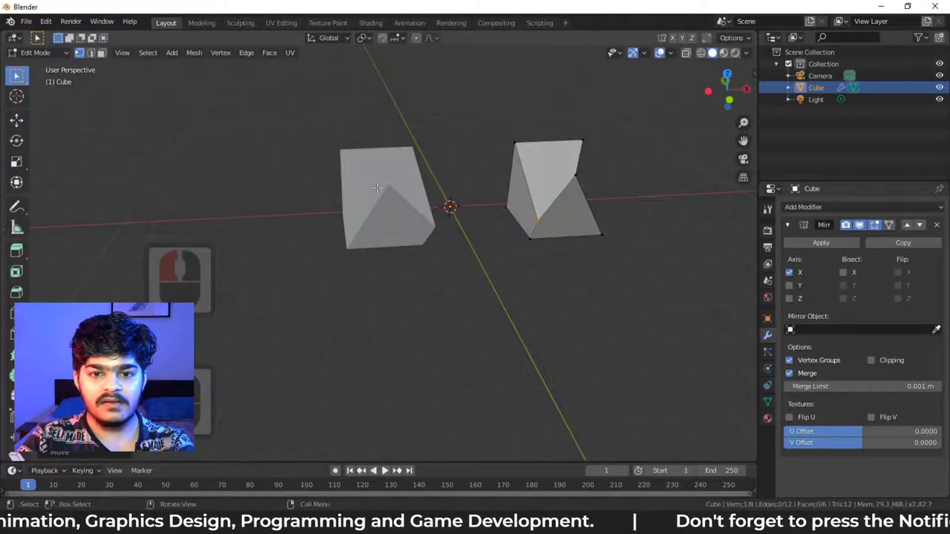
Move the mesh's front lower outer vertex about 2.1 m down and inward to form a pointed tip
middle_drag(377, 188, 451, 208)
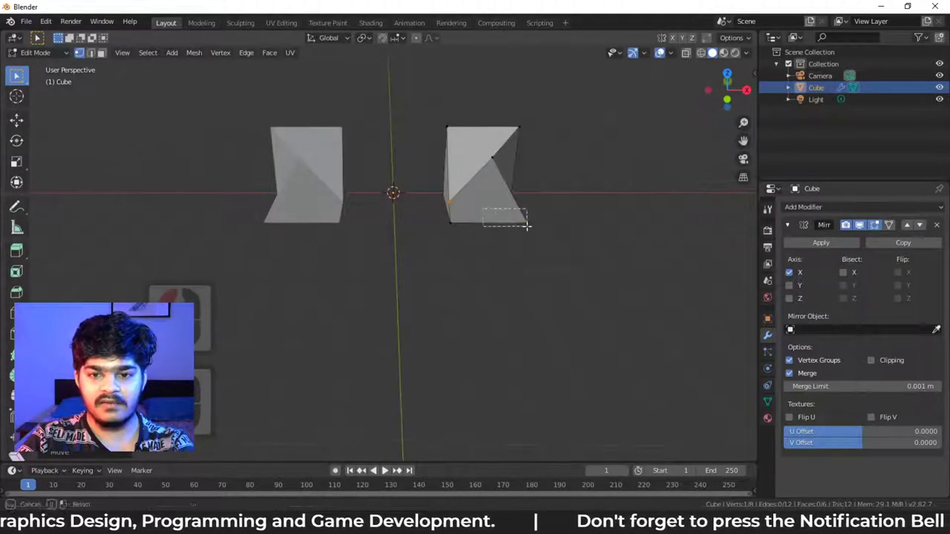
drag(526, 225, 530, 227)
key(g)
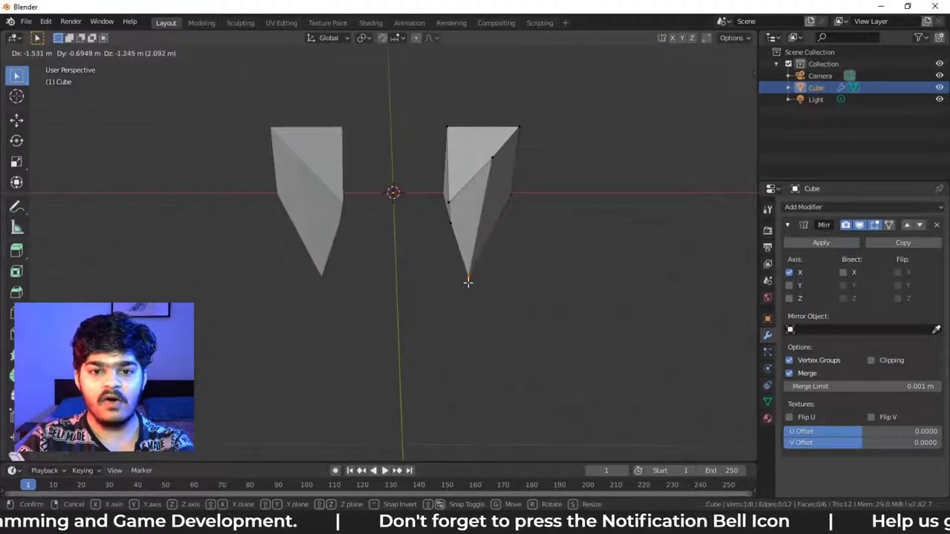
click(468, 278)
middle_drag(485, 156, 693, 262)
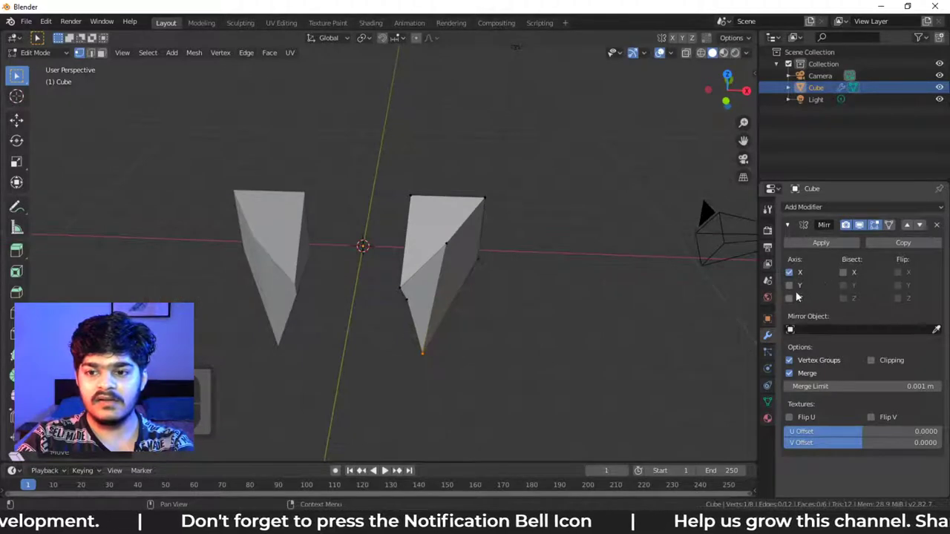
Select the whole mesh and move it forward and down, clear of the X axis
middle_drag(454, 232, 390, 245)
drag(390, 246, 533, 419)
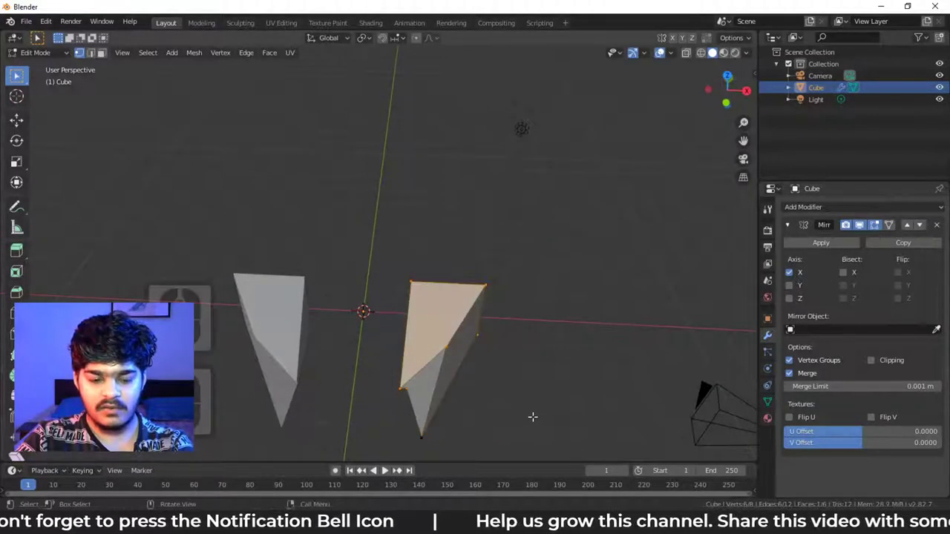
key(a)
scroll(522, 392, down, 2)
key(g)
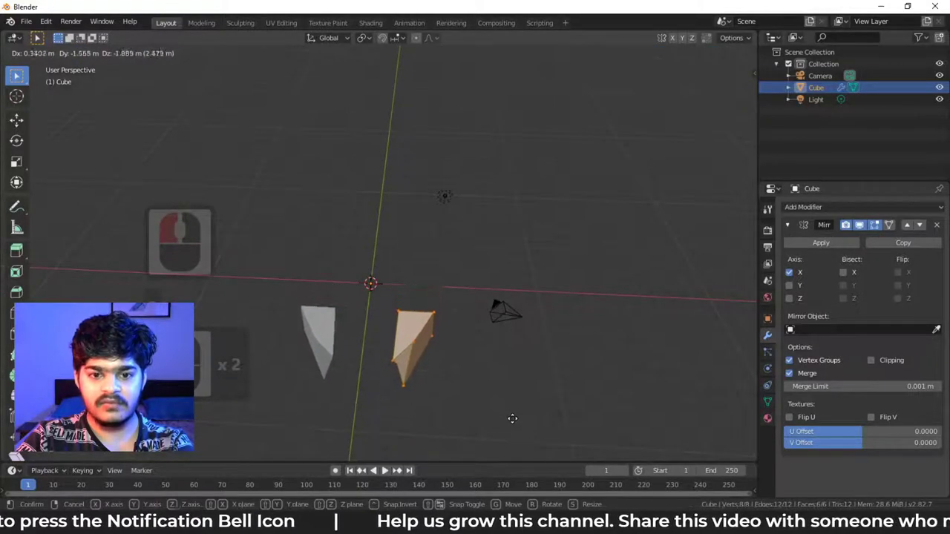
click(529, 393)
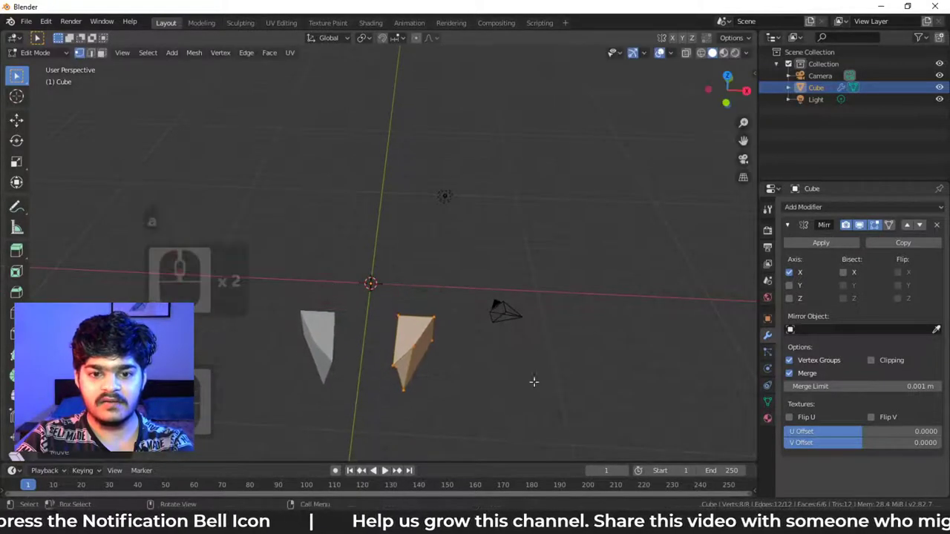
Try the Mirror modifier without X, enable mirroring across Y and Z, and re-enable X to mirror across all three axes
click(789, 273)
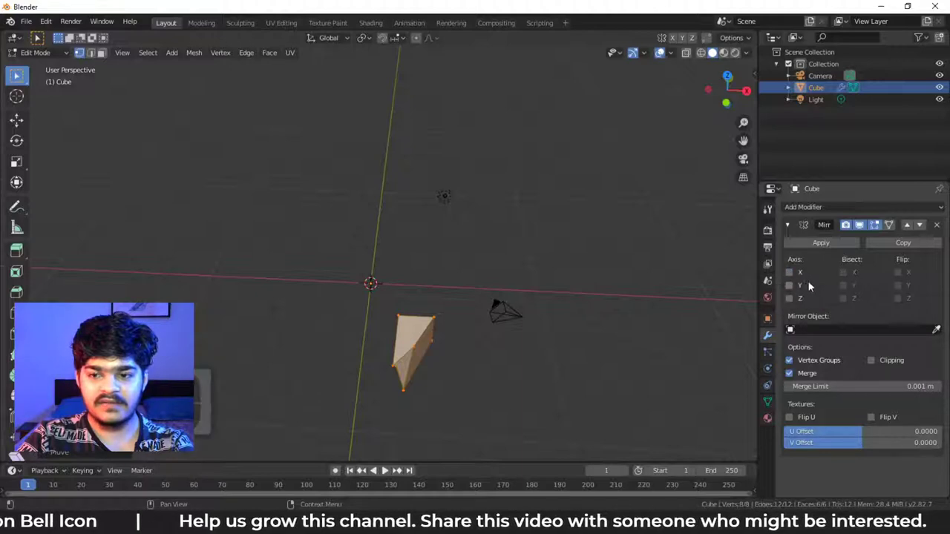
click(789, 286)
click(788, 299)
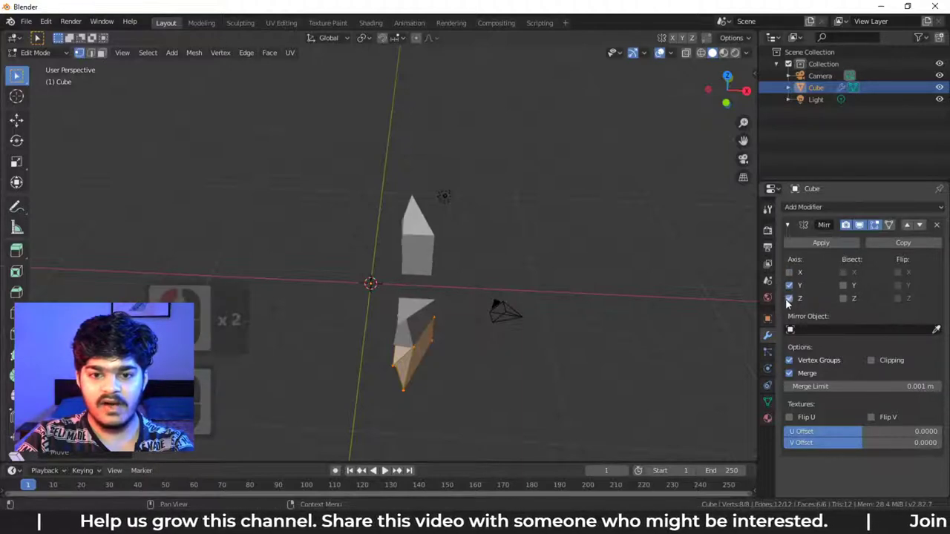
click(790, 272)
Box-select the visible vertices of the original mesh and move them about 1.86 m, mostly downward, away from the mirrored copies
middle_drag(594, 312, 583, 264)
click(465, 199)
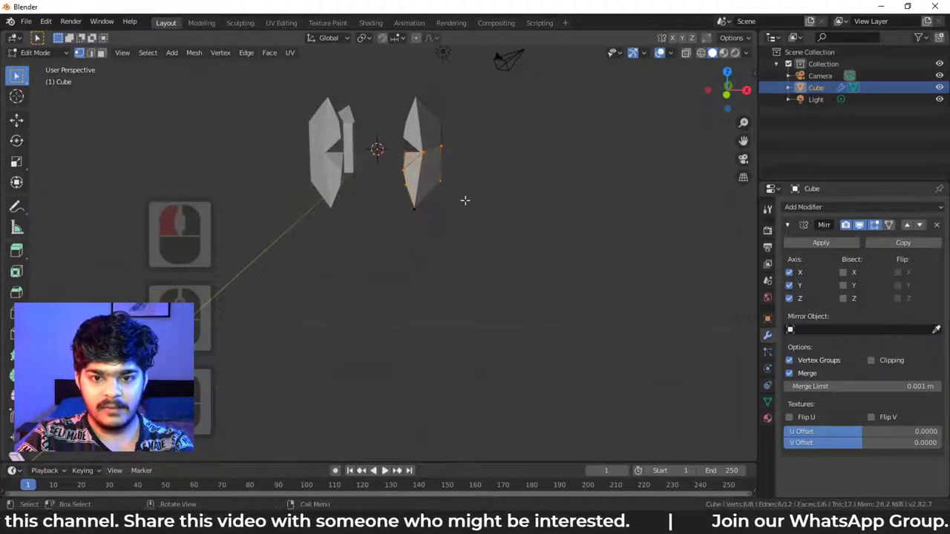
drag(348, 101, 465, 237)
key(g)
click(482, 278)
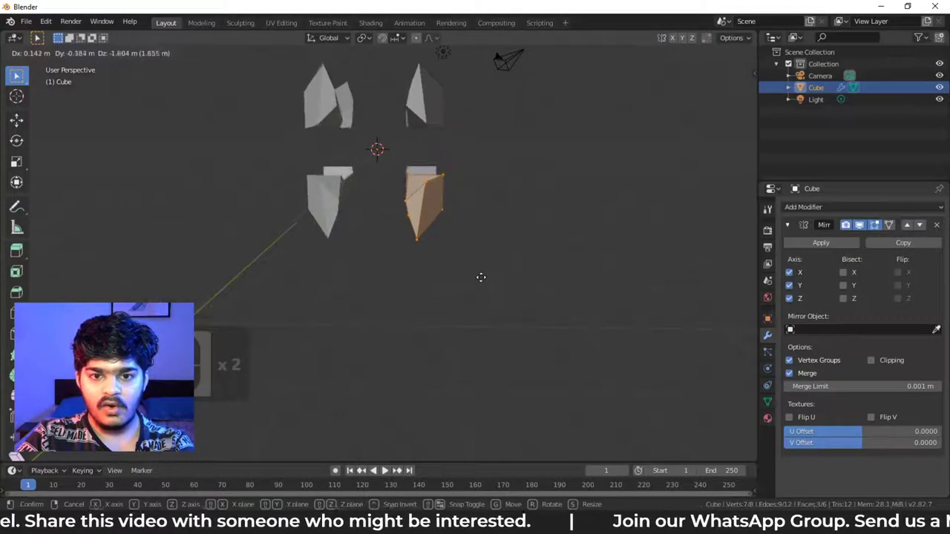
middle_drag(481, 286, 470, 227)
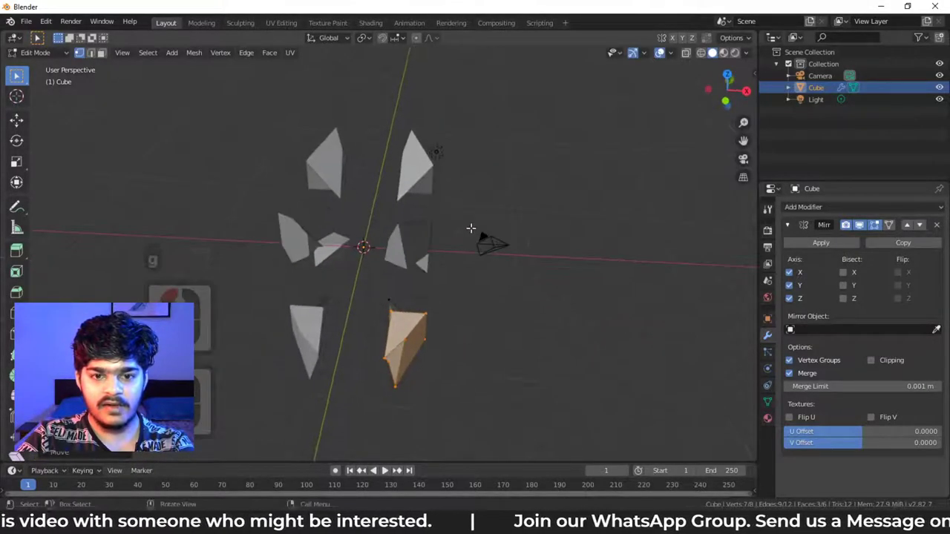
Turn off mirroring across Z in the Mirror modifier and view the copies from above
click(790, 298)
mouse_move(490, 278)
middle_down()
mouse_move(509, 304)
mouse_move(555, 277)
mouse_move(489, 275)
mouse_move(490, 227)
mouse_move(500, 297)
mouse_move(492, 318)
mouse_move(487, 219)
mouse_move(504, 272)
middle_up()
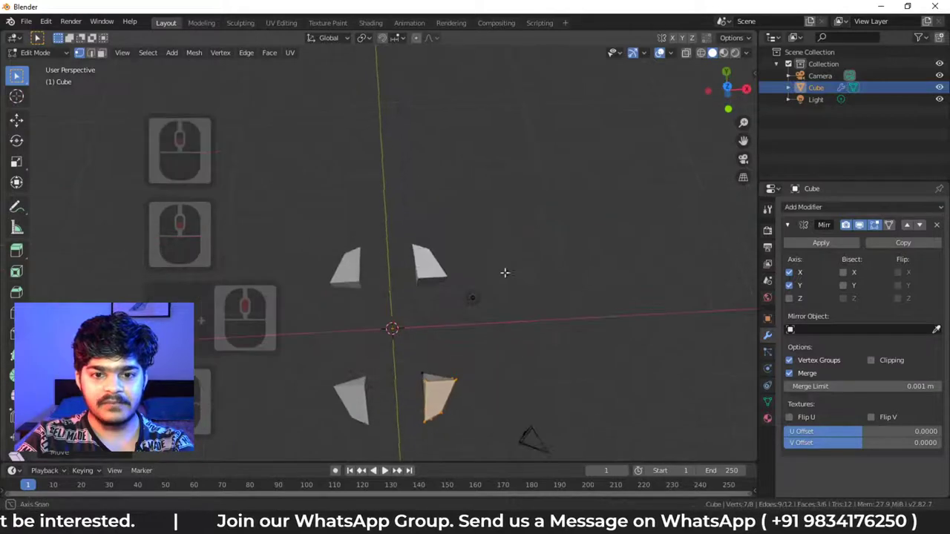
middle_drag(581, 346, 365, 352)
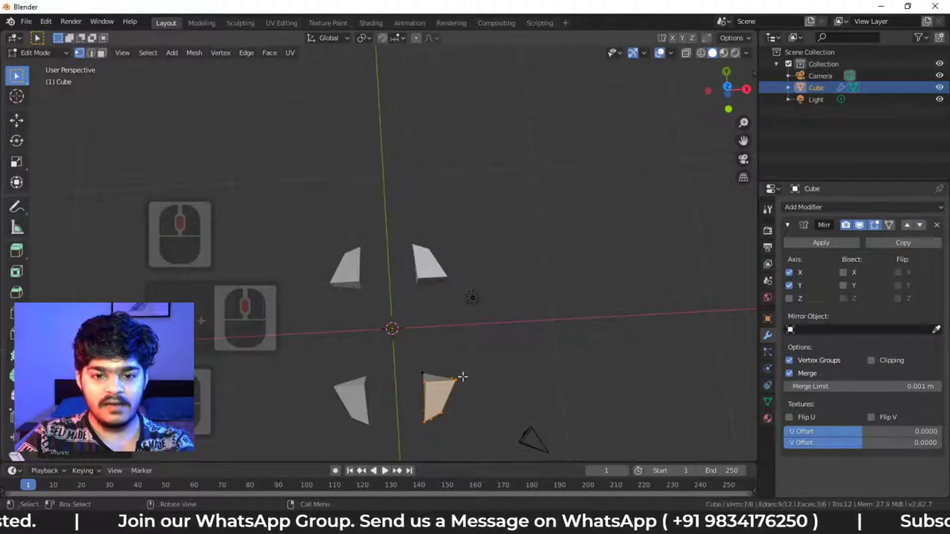
Set the Mirror modifier's merge limit to 0.007 m and deselect the mesh
key(ctrl+z)
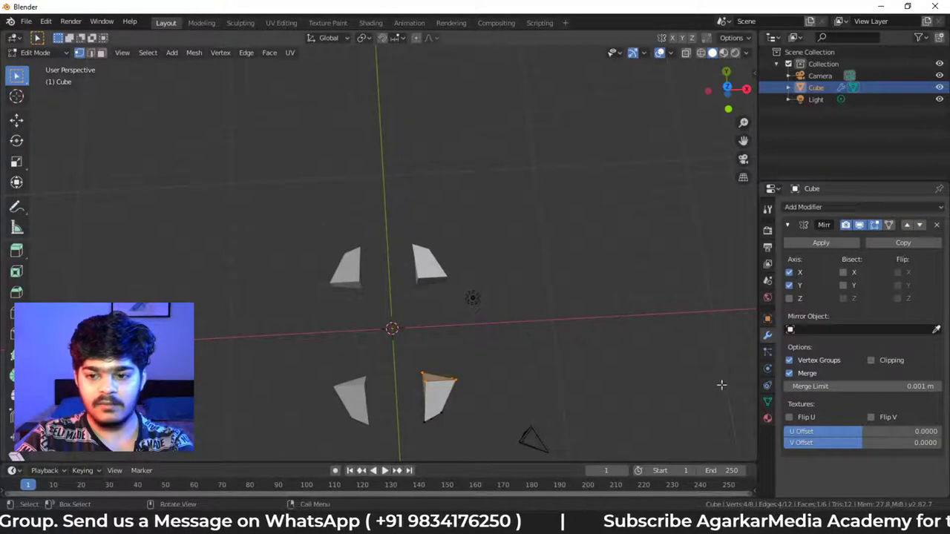
mouse_move(892, 386)
mouse_down()
mouse_move(913, 386)
mouse_move(904, 386)
mouse_up()
click(533, 339)
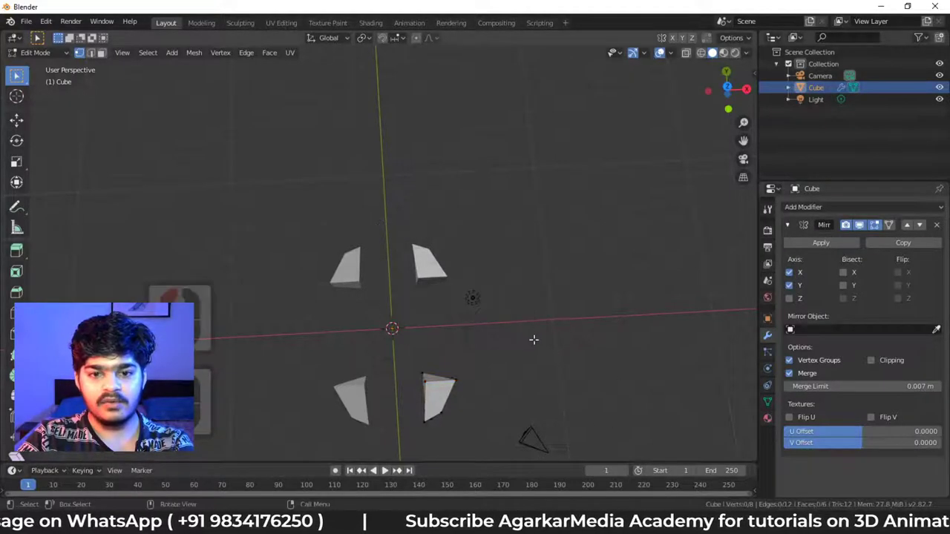
middle_drag(484, 413, 473, 329)
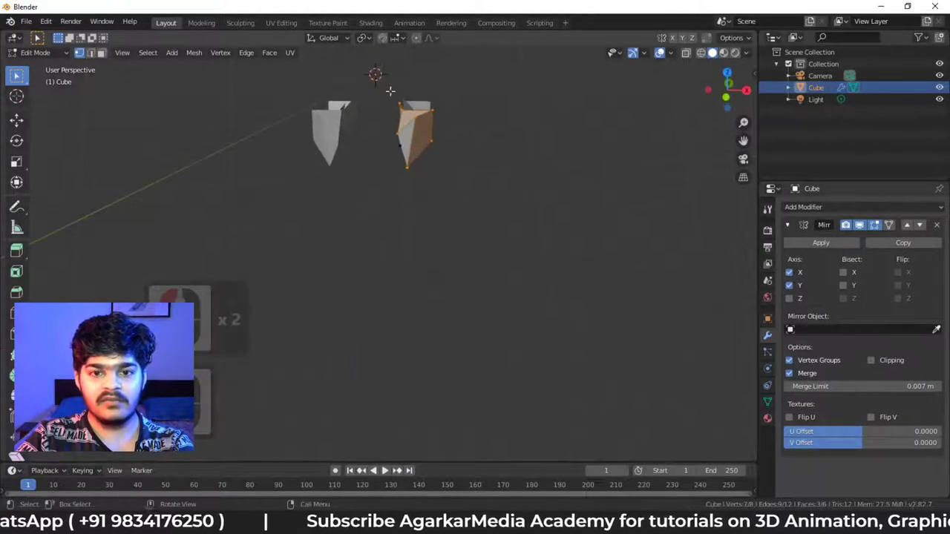
drag(382, 73, 465, 191)
click(464, 191)
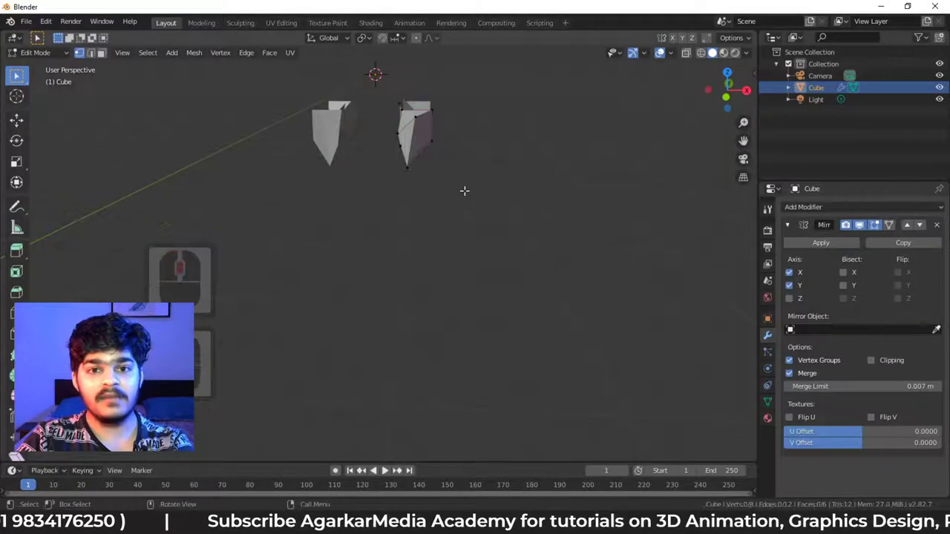
middle_drag(434, 158, 451, 236)
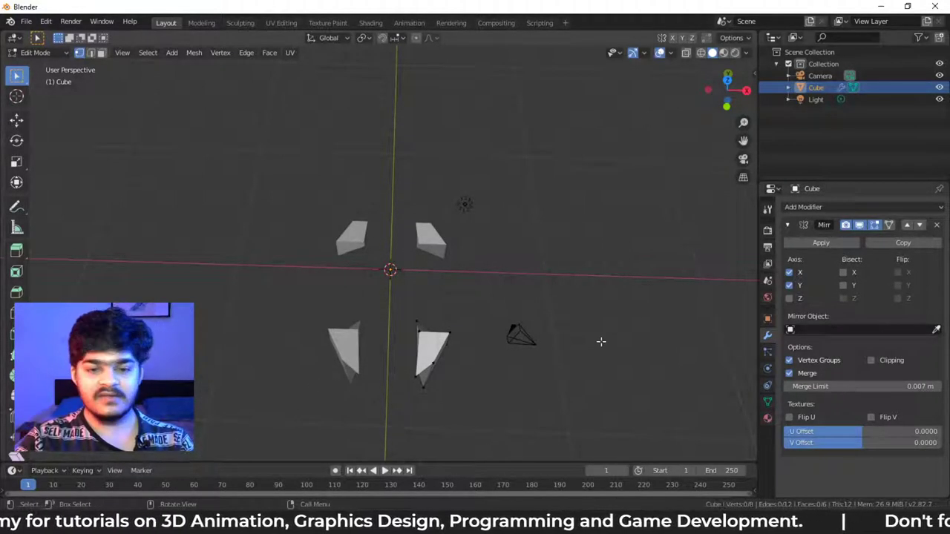
Remove the Mirror modifier from the cube and open the choice of modifiers to add
click(936, 226)
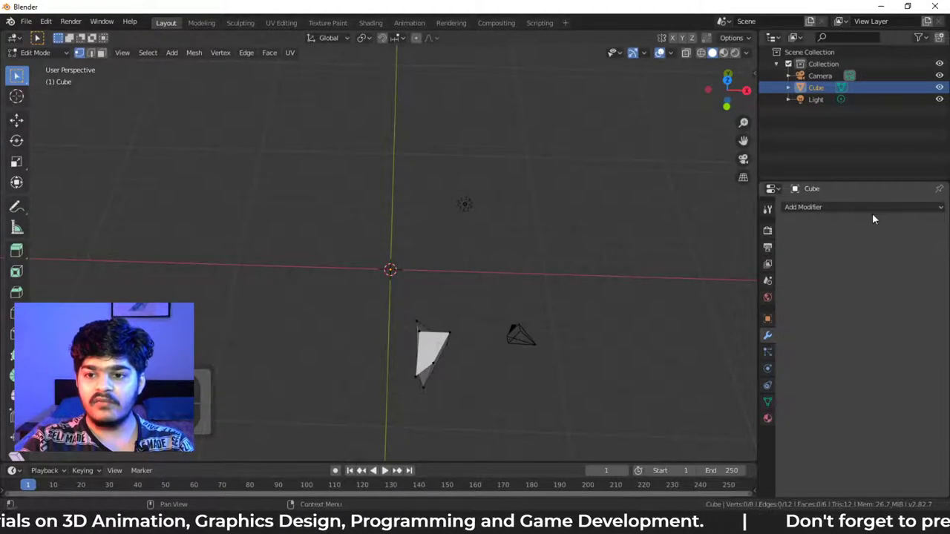
click(872, 209)
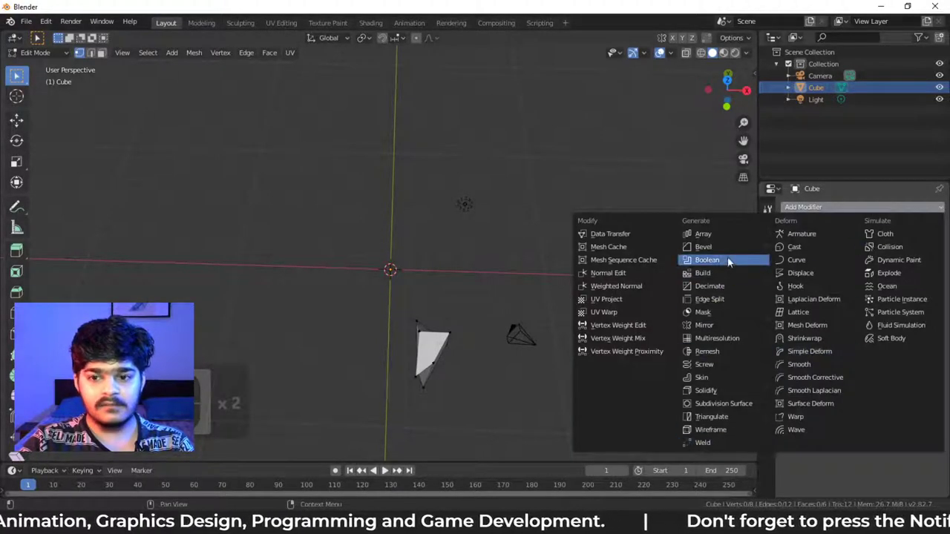